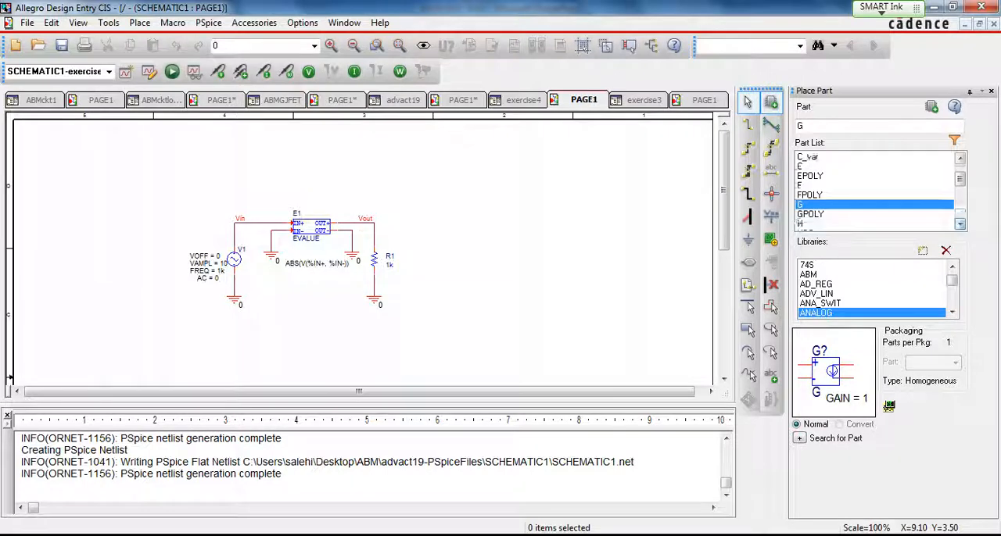
# - Preview part H in the ANALOG library, then browse the ABM library's part list down to the LOG part
pyautogui.press('Down')
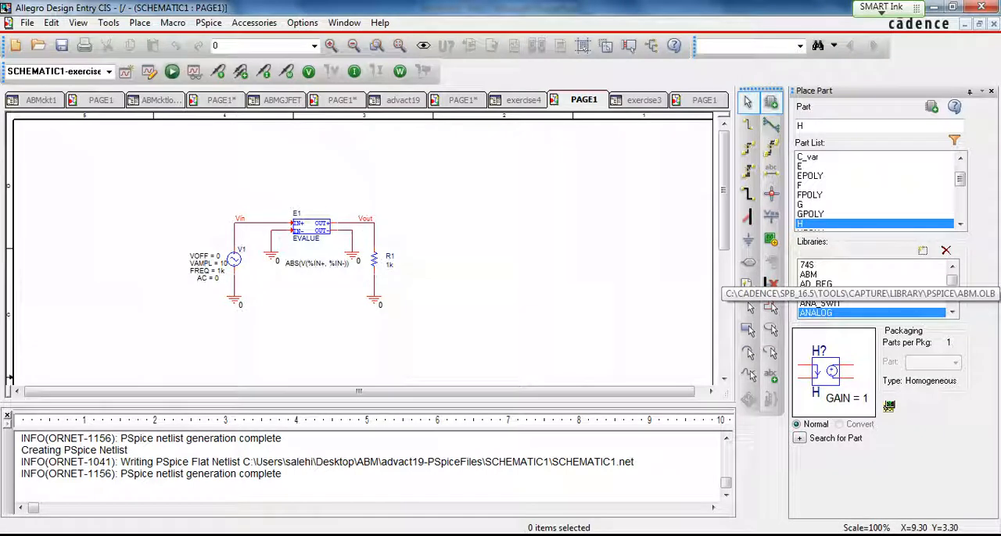
pyautogui.click(809, 275)
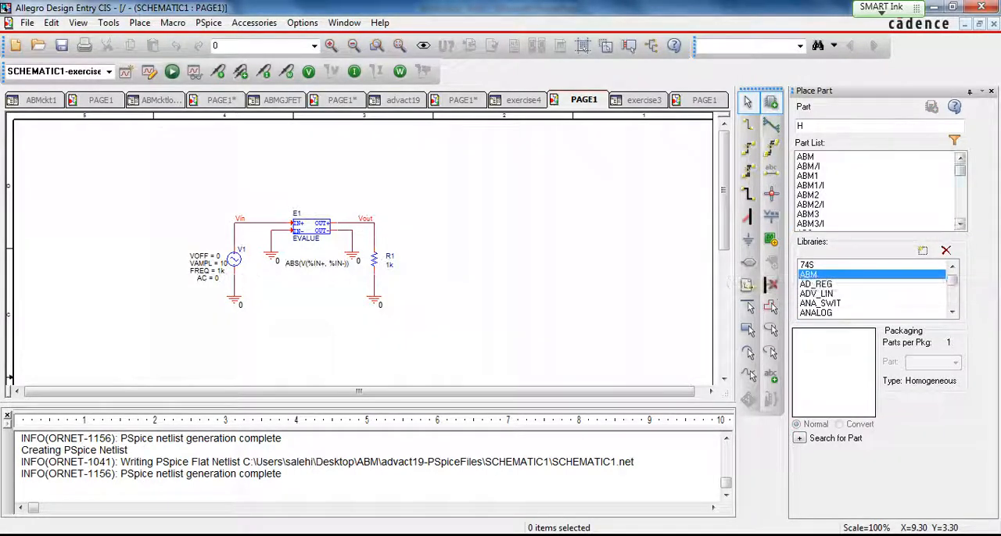
pyautogui.moveTo(961, 170); pyautogui.dragTo(960, 180)
pyautogui.click(960, 225)
pyautogui.click(960, 225)
pyautogui.click(961, 224)
pyautogui.click(960, 224)
pyautogui.click(960, 224)
pyautogui.click(960, 225)
pyautogui.click(960, 224)
pyautogui.click(960, 225)
pyautogui.click(960, 224)
pyautogui.click(960, 224)
pyautogui.click(960, 225)
pyautogui.click(960, 225)
pyautogui.click(960, 225)
pyautogui.click(960, 225)
pyautogui.click(960, 224)
pyautogui.click(960, 224)
pyautogui.click(960, 224)
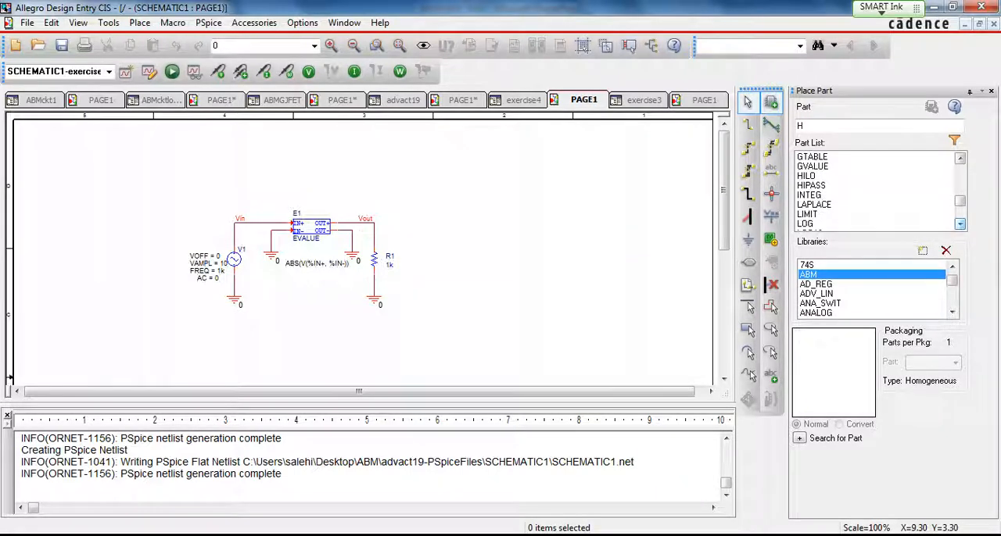
# - Switch to PowerPoint and present the Controlled Sources slide and the following VCVS circuit slide
pyautogui.hotkey('alt', 'Tab')
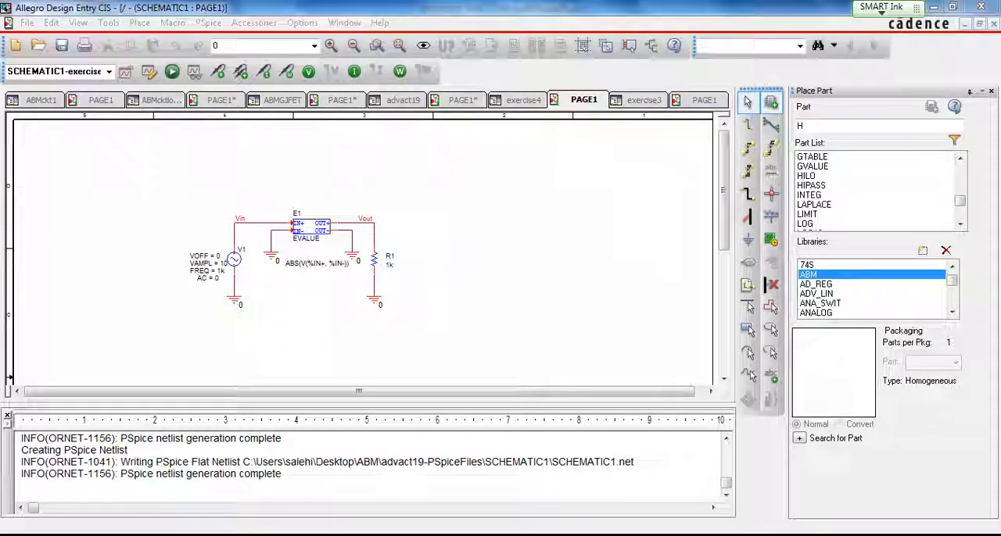
pyautogui.hotkey('shift', 'F5')
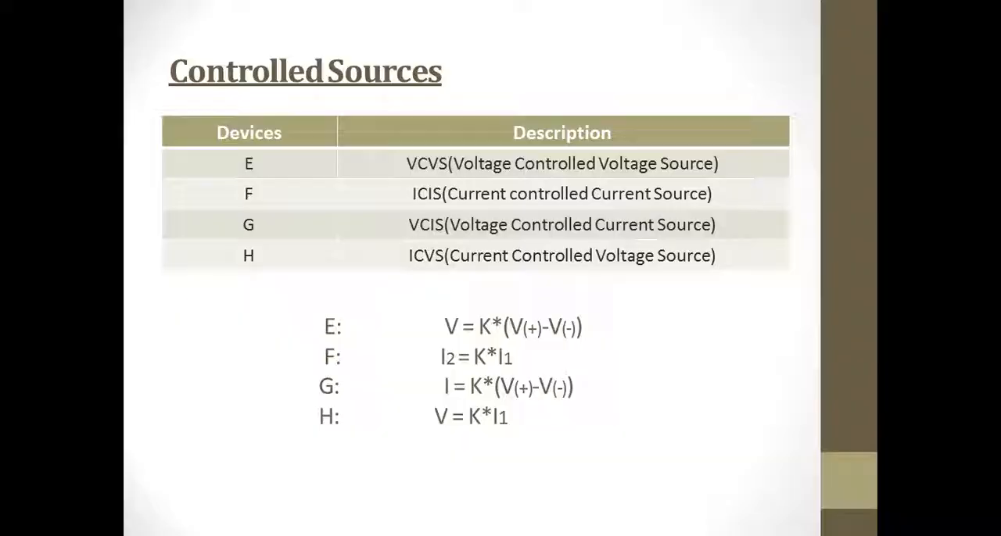
pyautogui.press('Right')
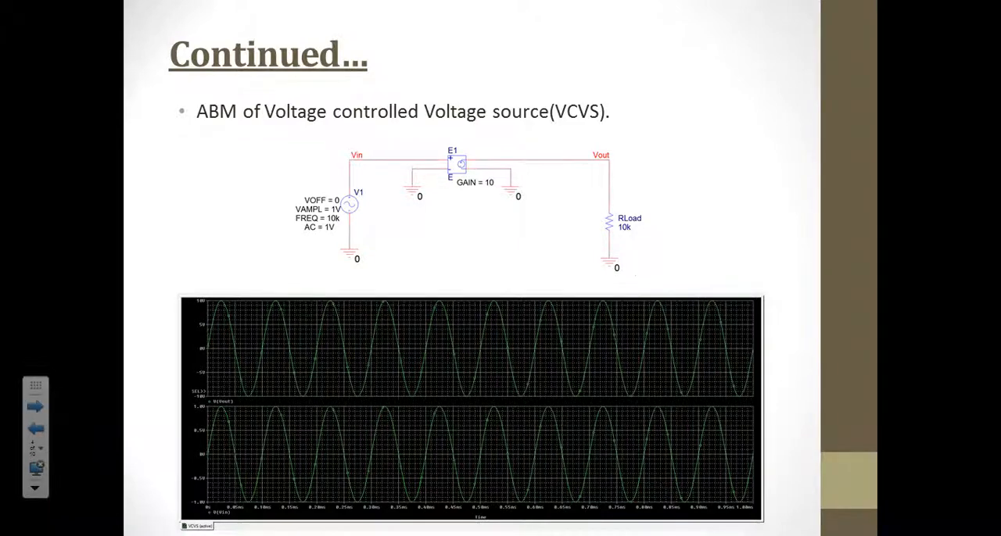
pyautogui.press('Escape')
# - Switch back to Allegro Design Entry CIS, open the ABMckt1 schematic page, and preview part E from the ANALOG library
pyautogui.hotkey('alt', 'Tab')
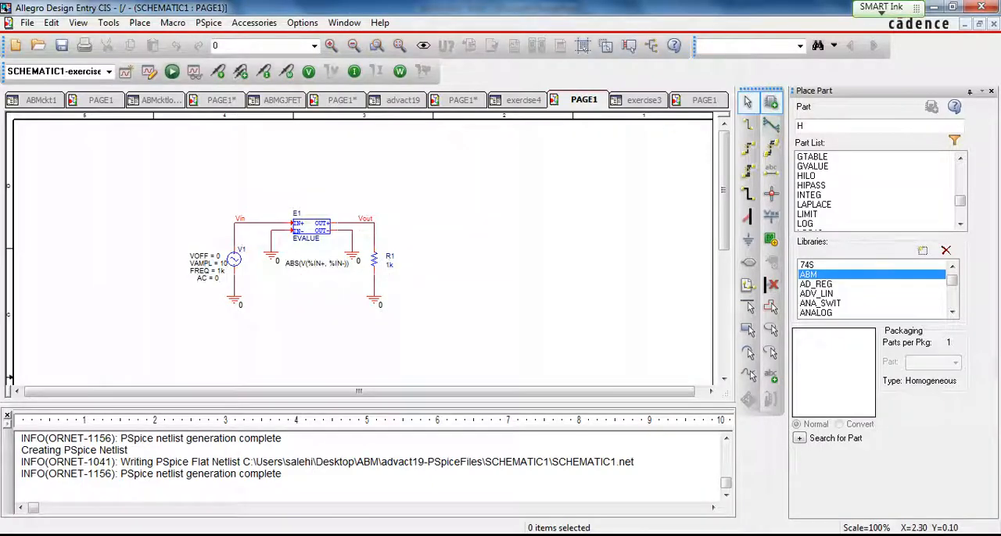
pyautogui.click(101, 100)
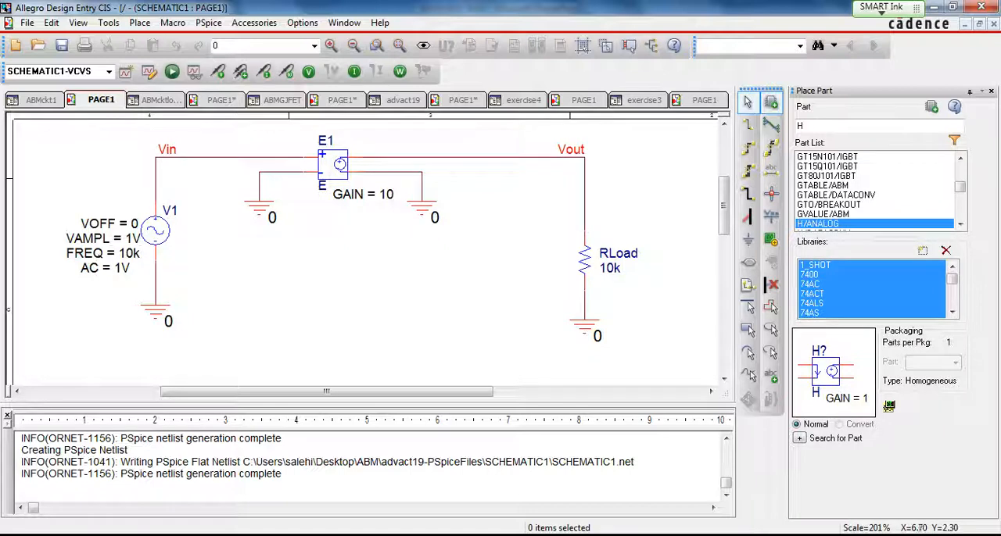
pyautogui.click(809, 275)
pyautogui.press('a')
pyautogui.press('a')
pyautogui.press('a')
pyautogui.press('a')
pyautogui.press('a')
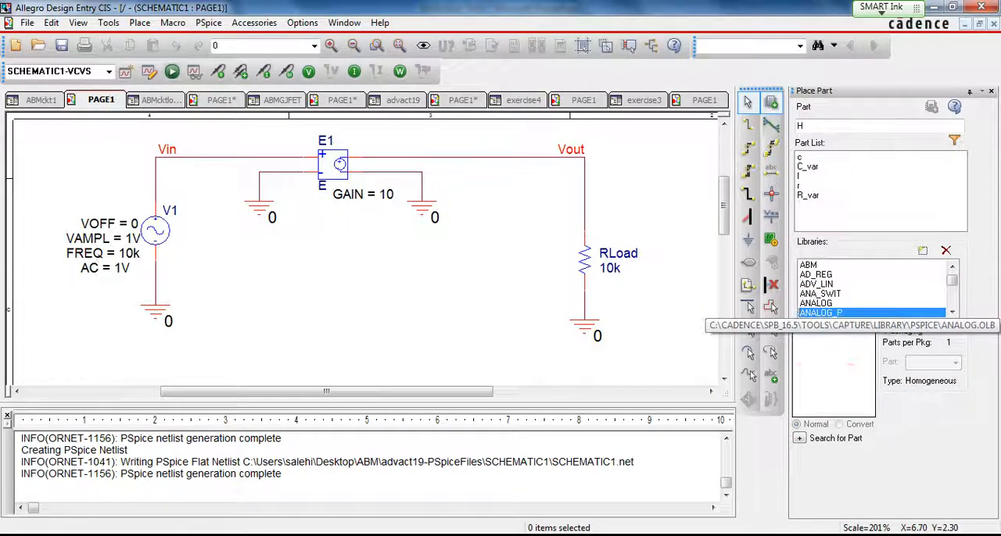
pyautogui.click(800, 166)
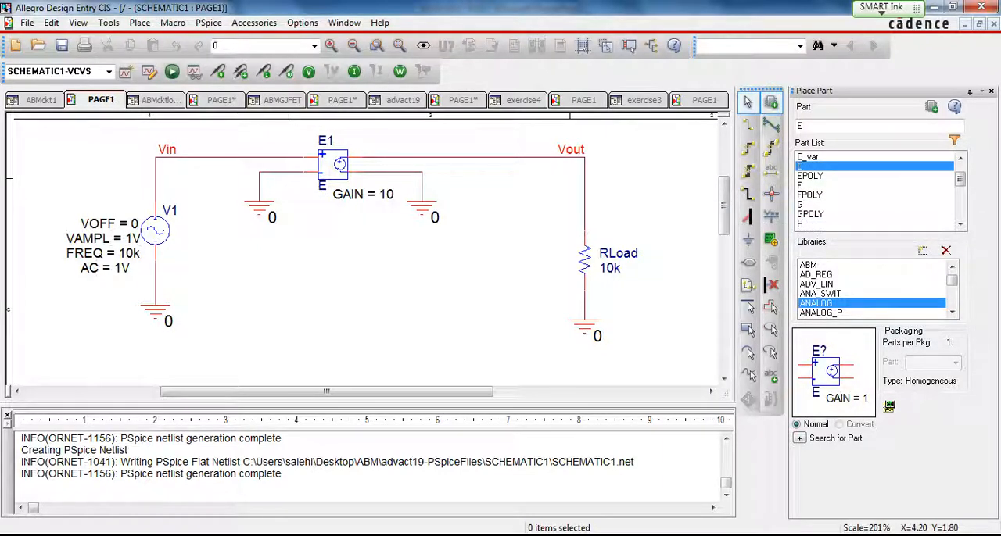
# - Inspect the GAIN property of voltage-controlled source E1 in the Property Editor, and return to the schematic
pyautogui.doubleClick(333, 168)
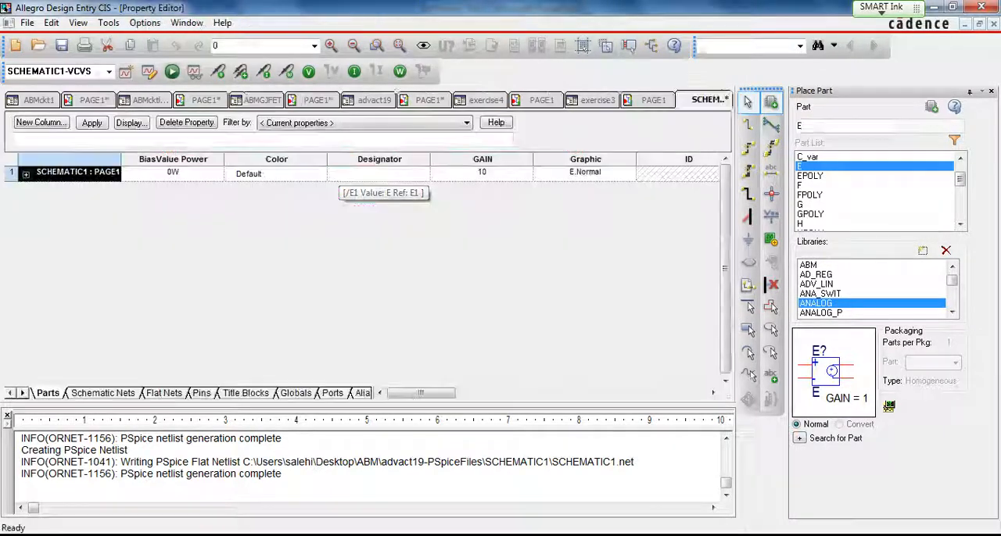
pyautogui.click(482, 173)
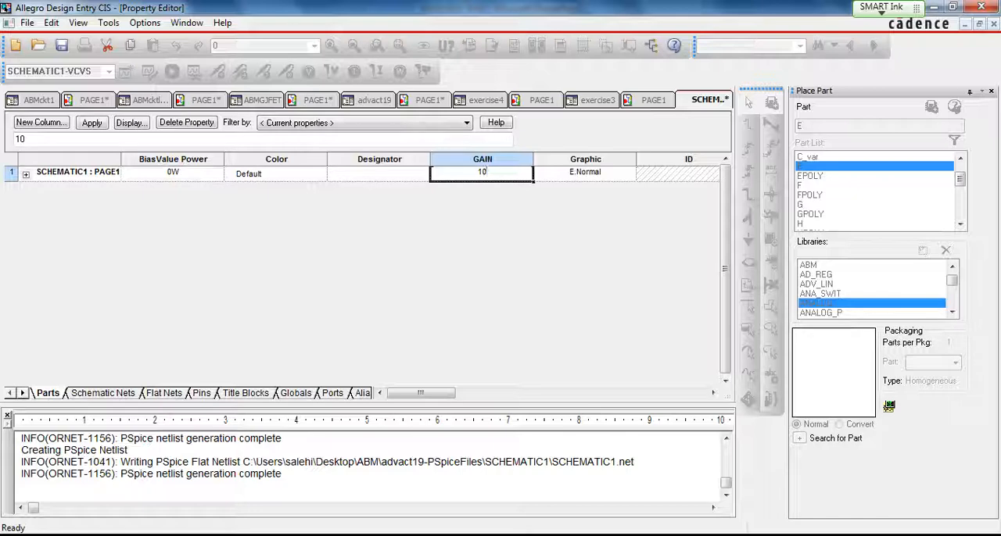
pyautogui.click(94, 100)
pyautogui.click(272, 218)
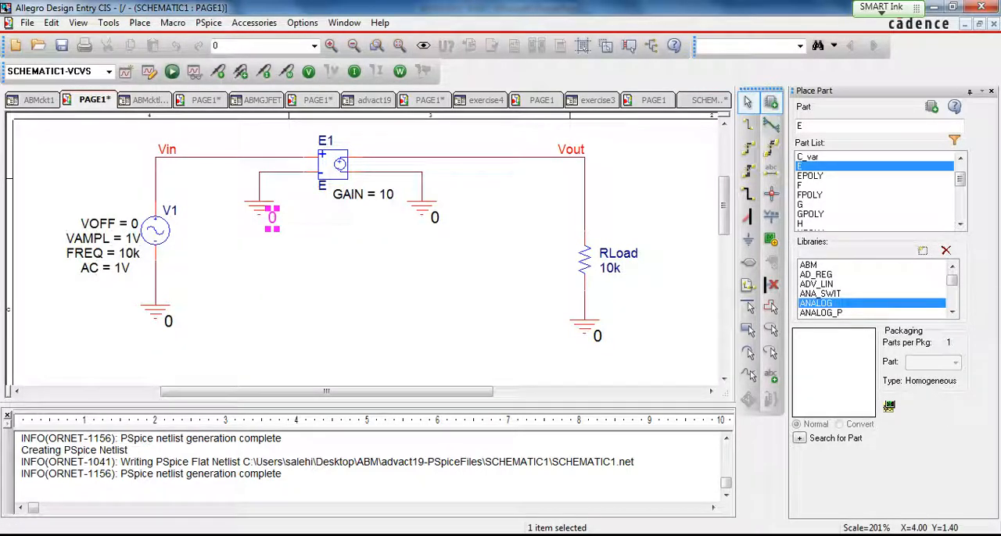
# - Run the PSpice simulation of the VCVS circuit and plot the V(Vin) trace
pyautogui.click(172, 72)
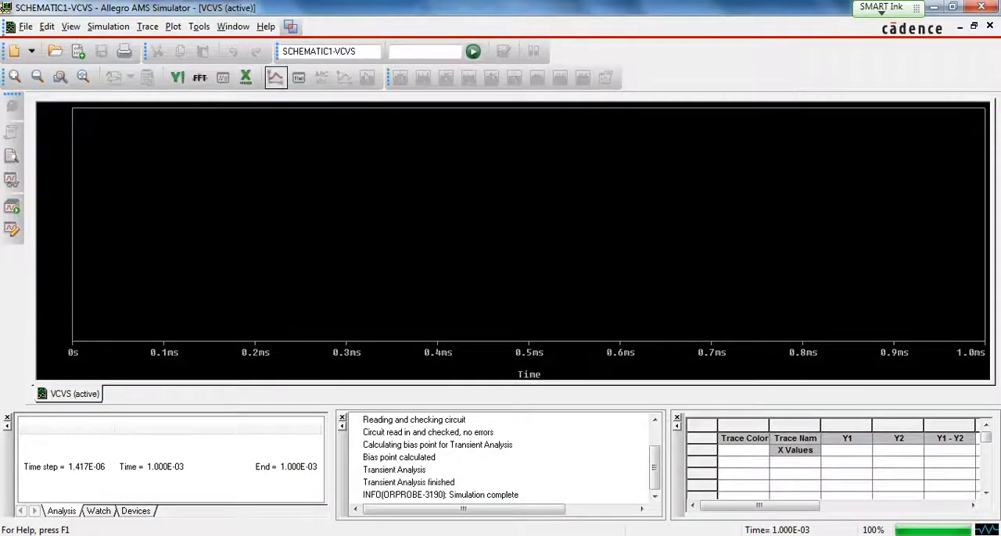
pyautogui.click(275, 78)
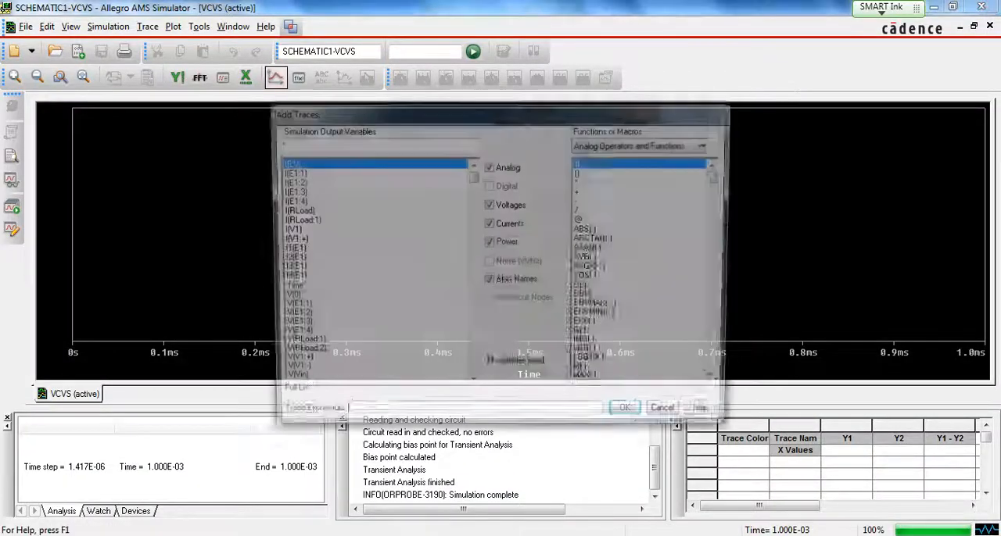
pyautogui.moveTo(473, 177); pyautogui.dragTo(473, 246)
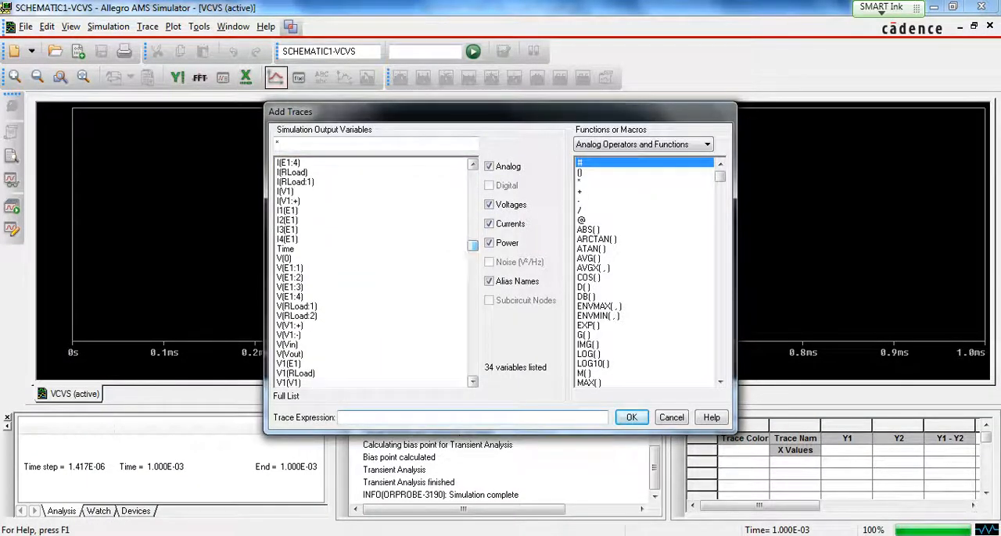
pyautogui.click(291, 345)
pyautogui.click(631, 417)
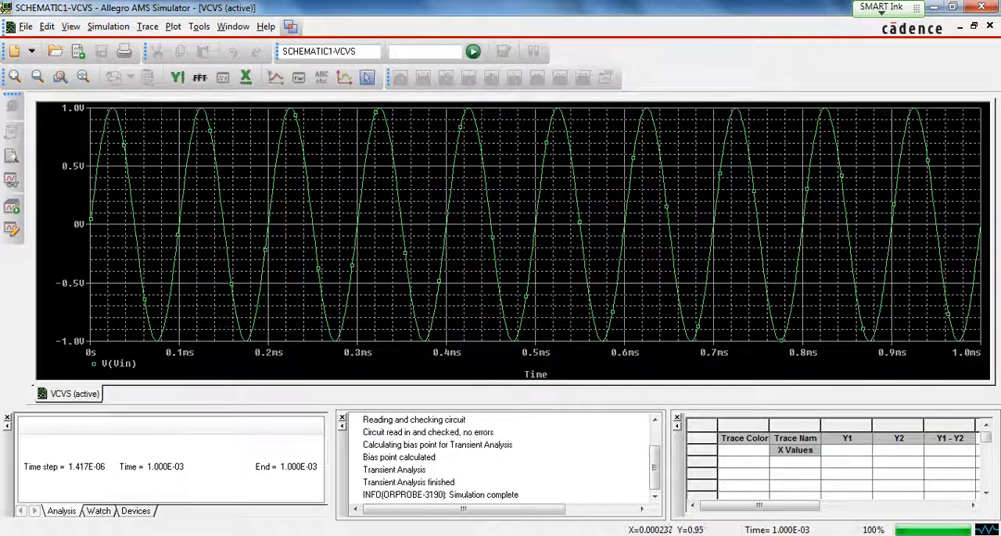
# - Add a second plot to the window with the V(Vout) trace for comparison, and close the simulator
pyautogui.click(173, 27)
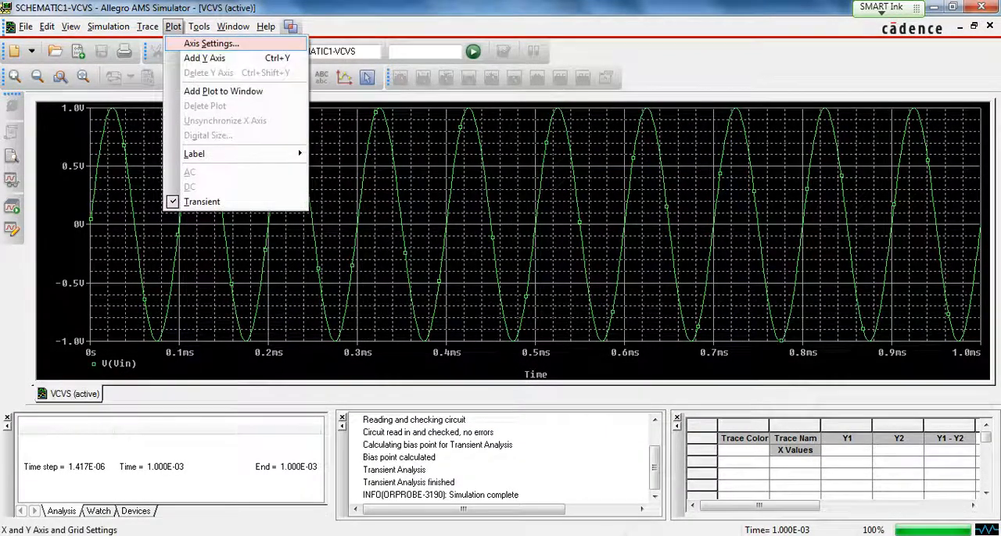
pyautogui.click(222, 90)
pyautogui.click(275, 76)
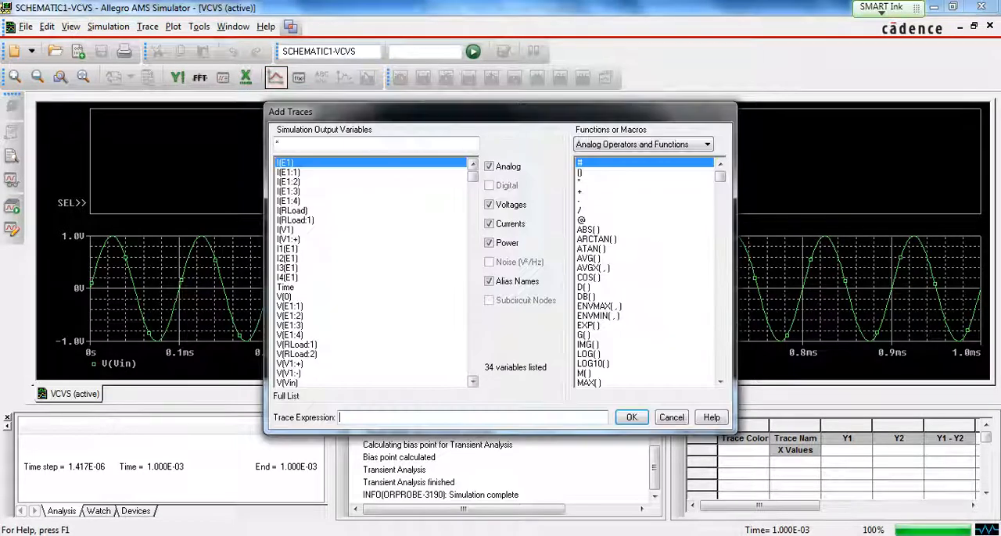
pyautogui.scroll(-1, 371, 274)
pyautogui.click(291, 364)
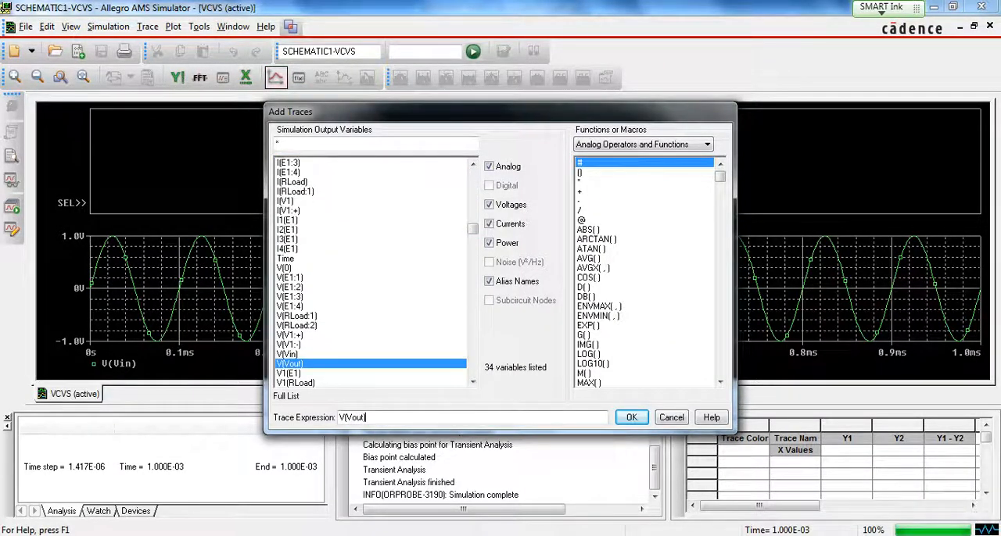
pyautogui.press('Return')
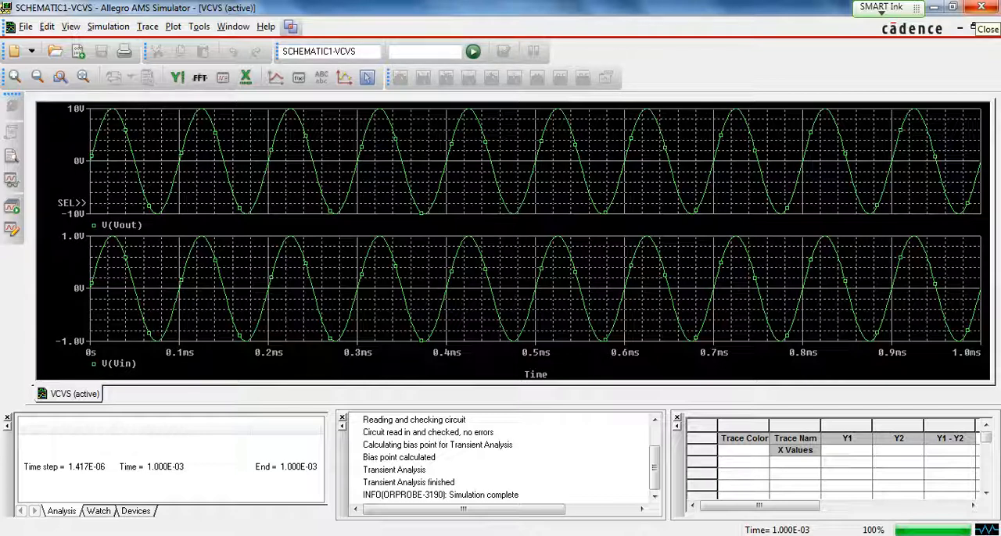
pyautogui.click(980, 7)
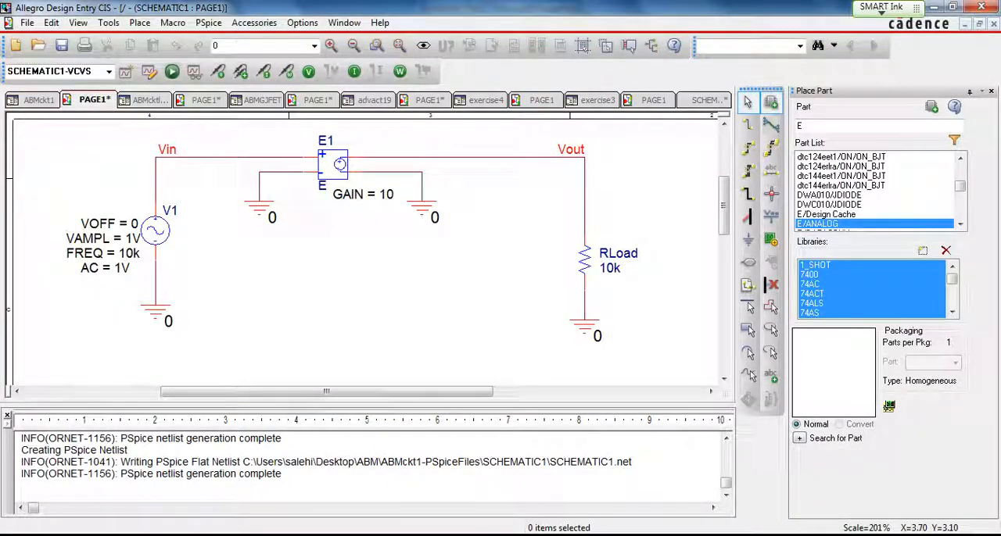
# - Switch to PowerPoint and present the slides from the VCVS circuit to the ABM Library JFET model
pyautogui.click(933, 8)
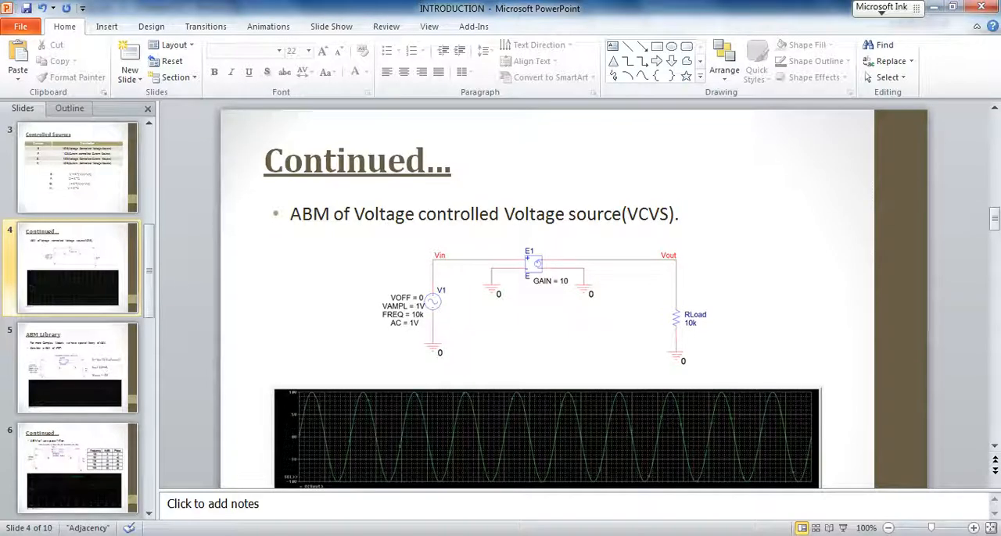
pyautogui.hotkey('shift', 'F5')
pyautogui.press('Right')
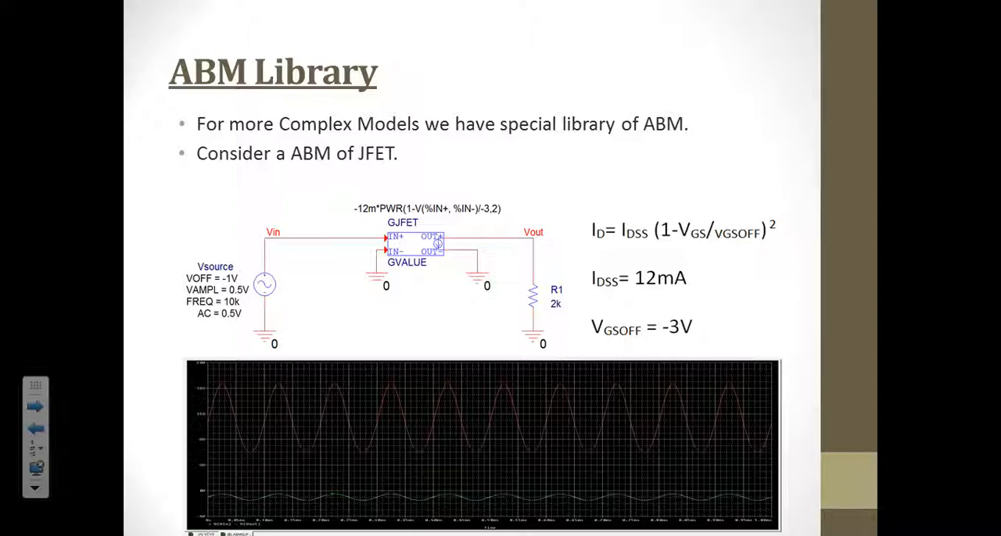
pyautogui.press('Escape')
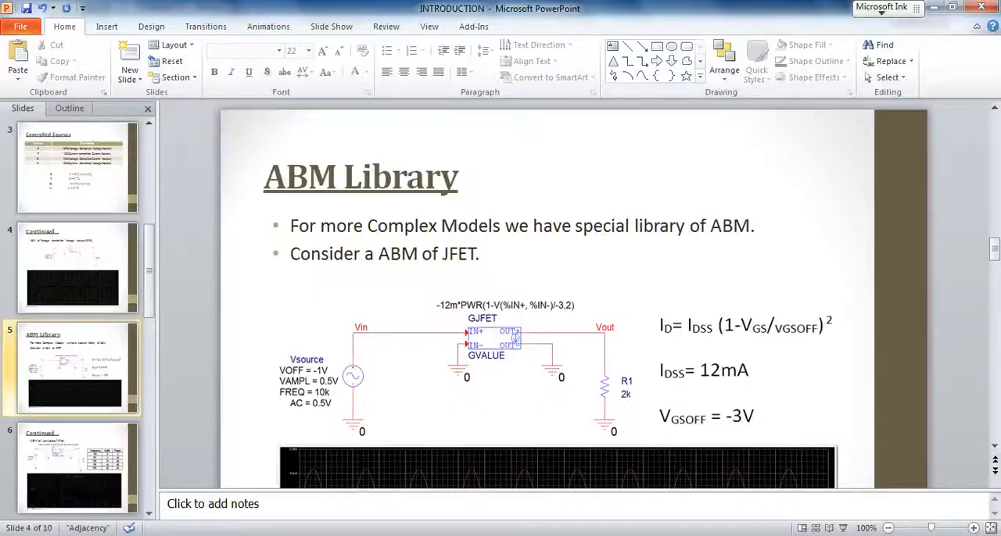
# - Switch back to Allegro Design Entry CIS and browse the ABM library's parts through GSUM, GTABLE and GVALUE
pyautogui.hotkey('alt', 'Tab')
pyautogui.click(868, 294)
pyautogui.press('Down')
pyautogui.press('Down')
pyautogui.press('Down')
pyautogui.press('Down')
pyautogui.press('Down')
pyautogui.press('Down')
pyautogui.press('Down')
pyautogui.press('Down')
pyautogui.press('Down')
pyautogui.press('Down')
pyautogui.press('Down')
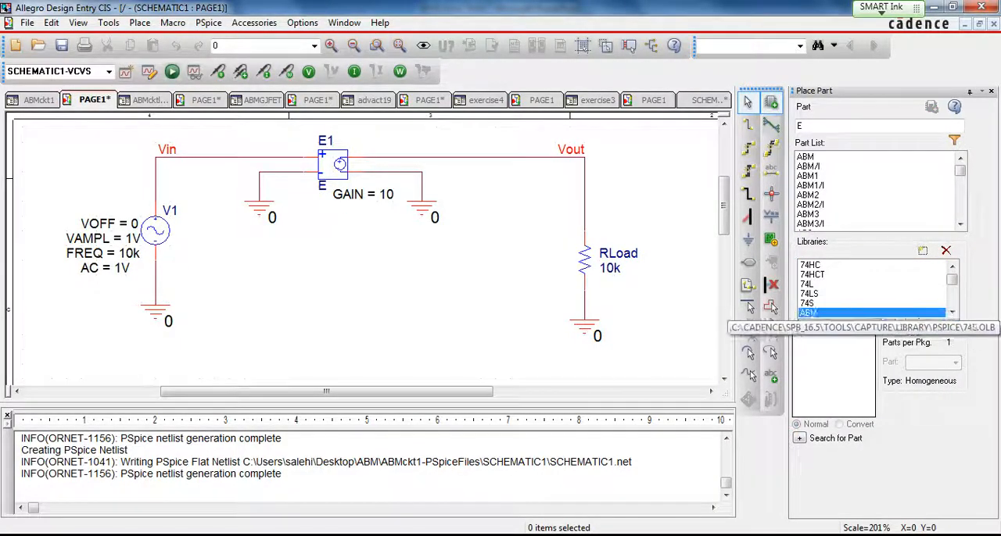
pyautogui.press('Up')
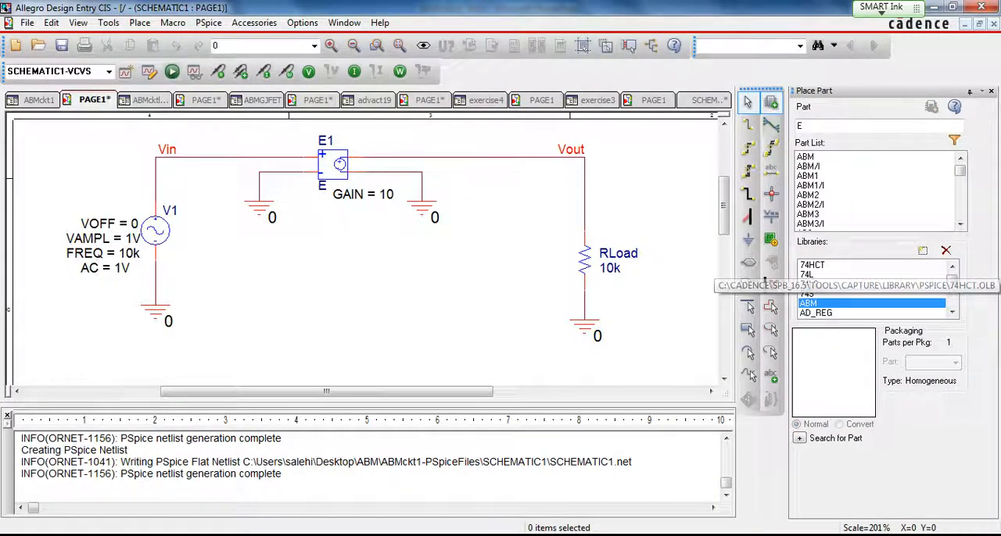
pyautogui.click(860, 194)
pyautogui.moveTo(860, 195); pyautogui.dragTo(860, 235)
pyautogui.press('Down')
pyautogui.press('Down')
pyautogui.press('Down')
pyautogui.press('Down')
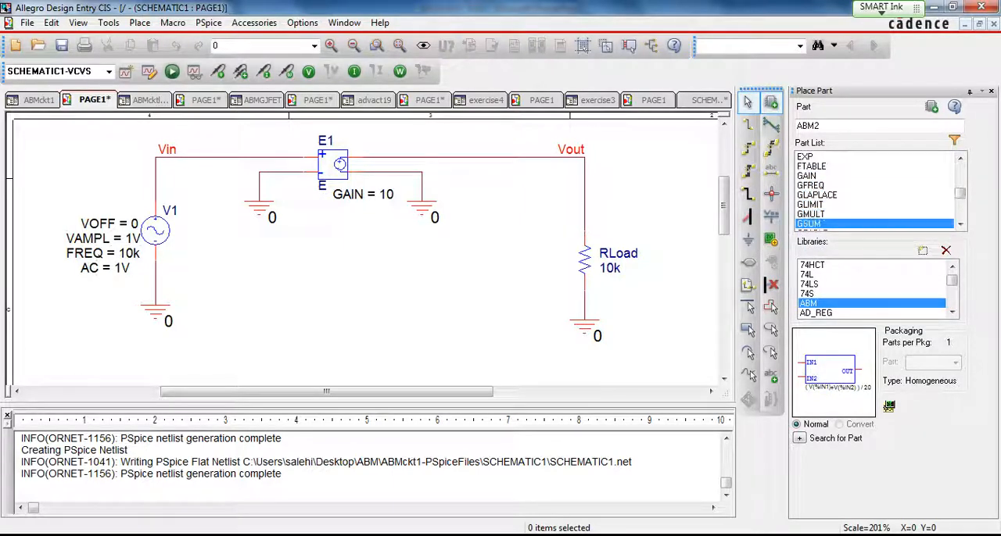
pyautogui.press('Down')
pyautogui.press('Down')
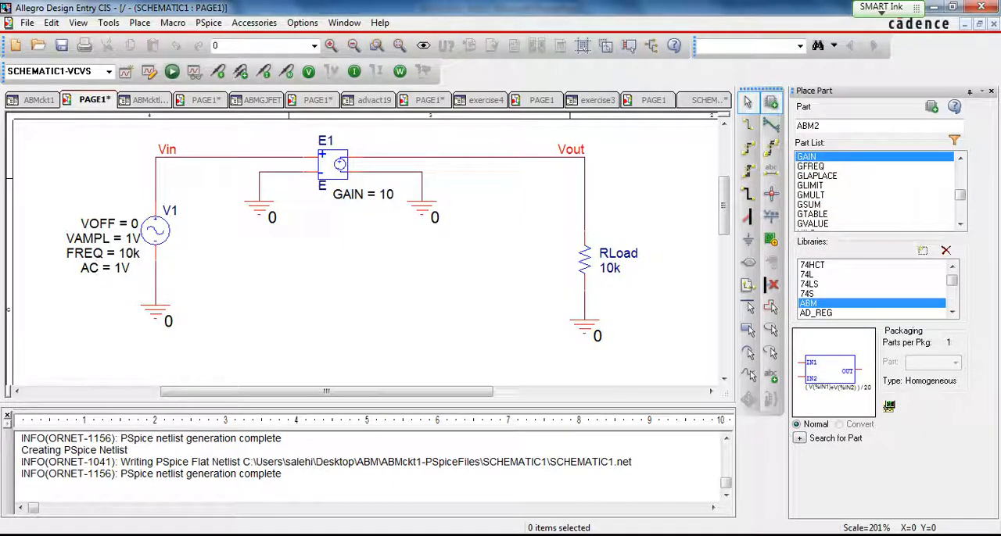
# - Open the ABMGJFET schematic page, inspect the EXPR property of the GJFET part, and return to the schematic
pyautogui.click(317, 100)
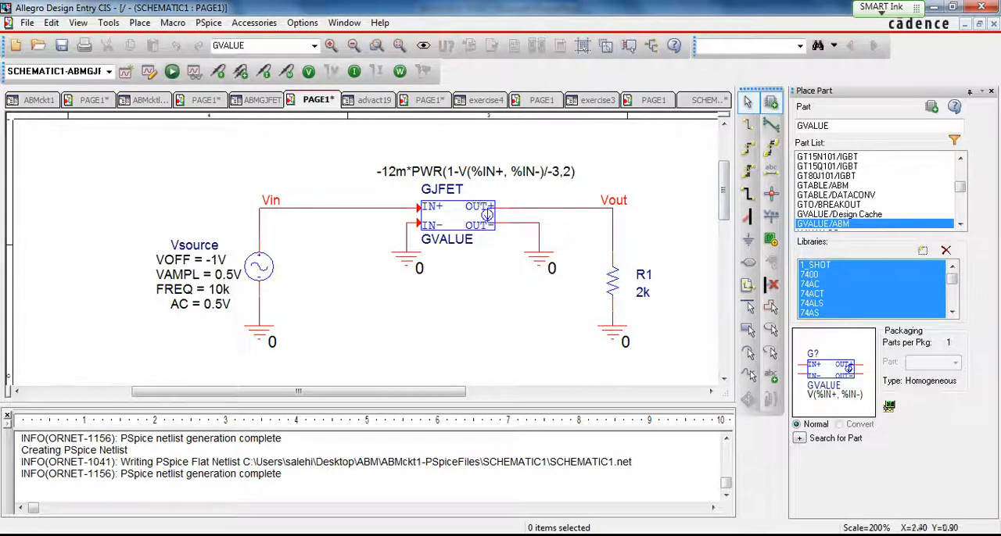
pyautogui.doubleClick(487, 214)
pyautogui.click(481, 173)
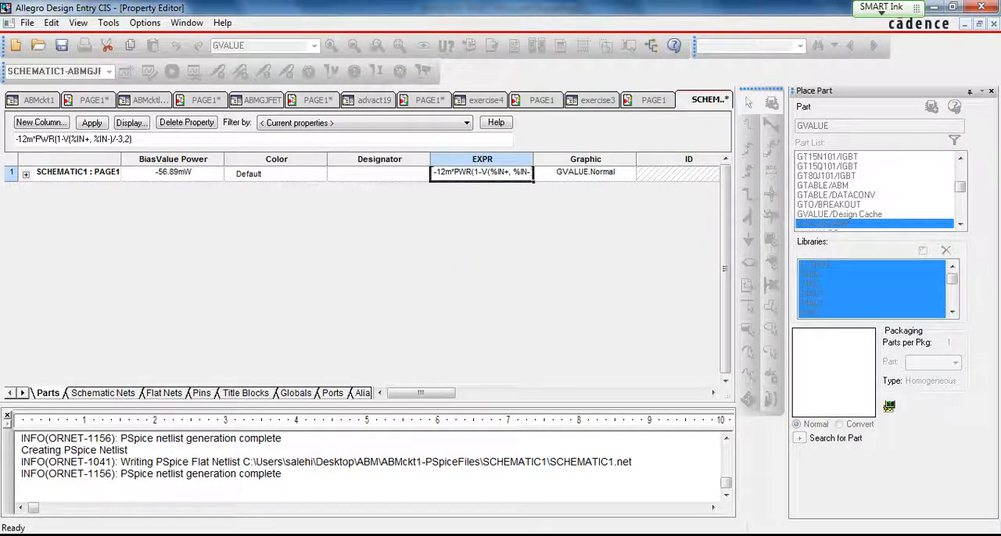
pyautogui.press('Tab')
pyautogui.click(467, 172)
pyautogui.click(317, 100)
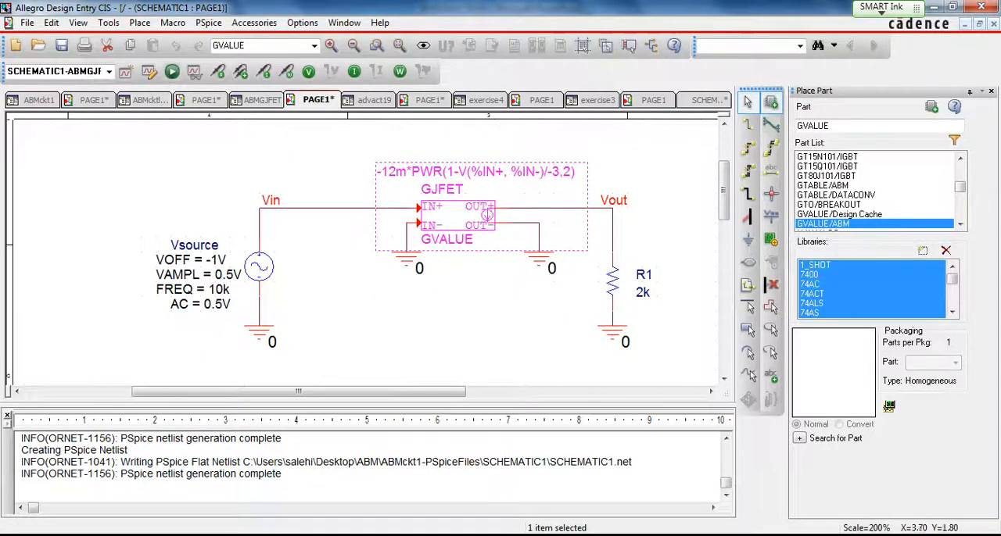
pyautogui.click(333, 267)
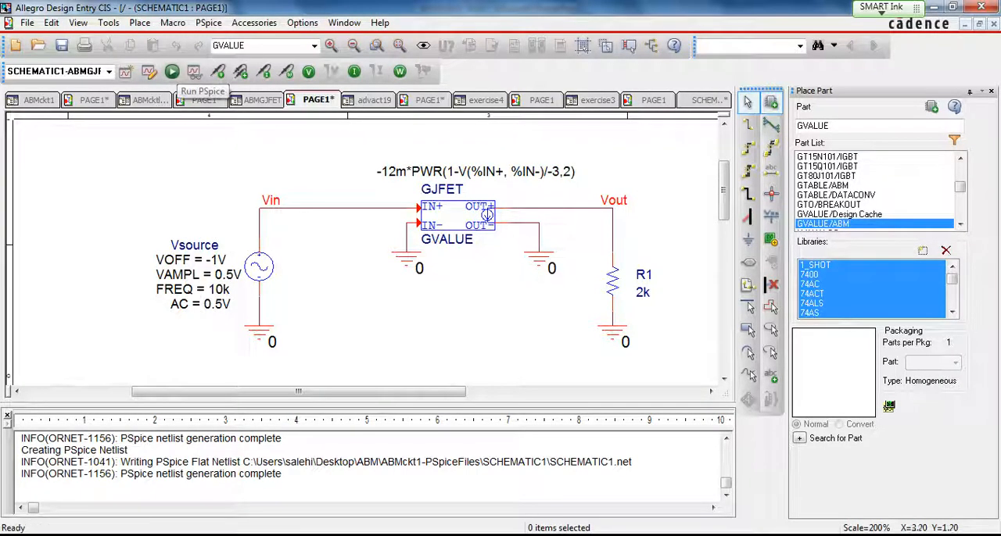
# - Run the PSpice simulation of the ABMGJFET circuit and plot the V(Vin) trace
pyautogui.click(172, 72)
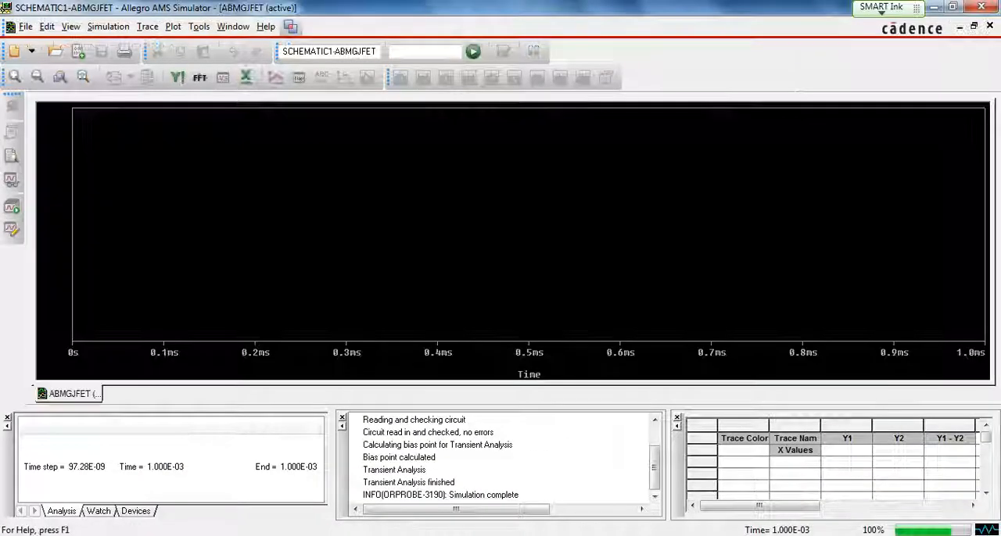
pyautogui.click(275, 76)
pyautogui.scroll(-2, 371, 274)
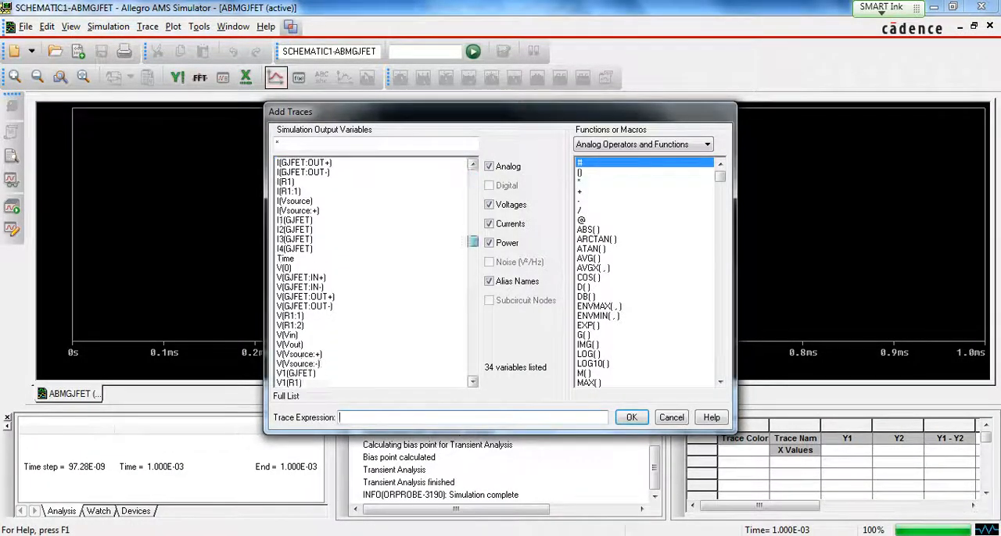
pyautogui.click(290, 325)
pyautogui.click(631, 417)
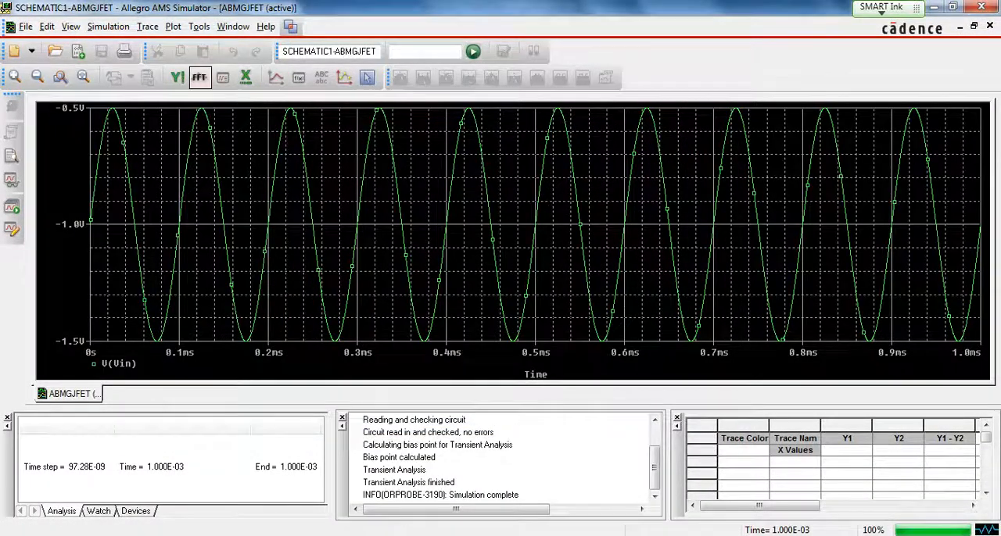
# - Add the V(Vout) trace to the same plot for comparison with the input, and close the simulator
pyautogui.click(276, 76)
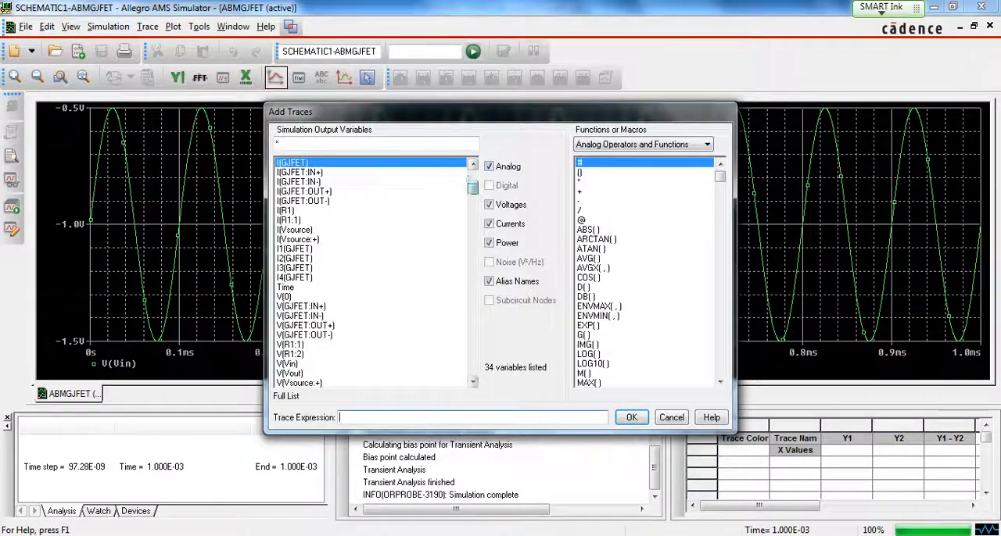
pyautogui.scroll(-1, 371, 273)
pyautogui.click(291, 364)
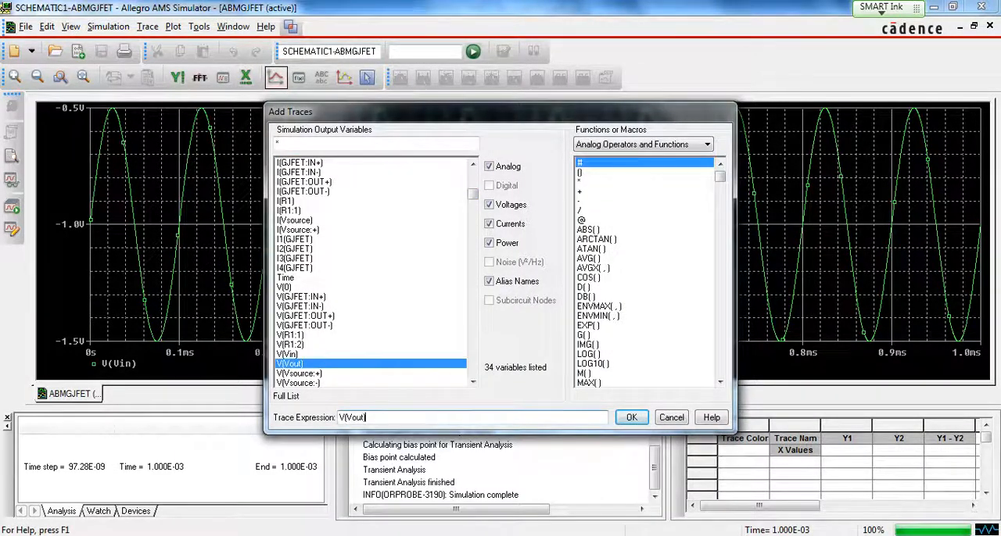
pyautogui.click(632, 417)
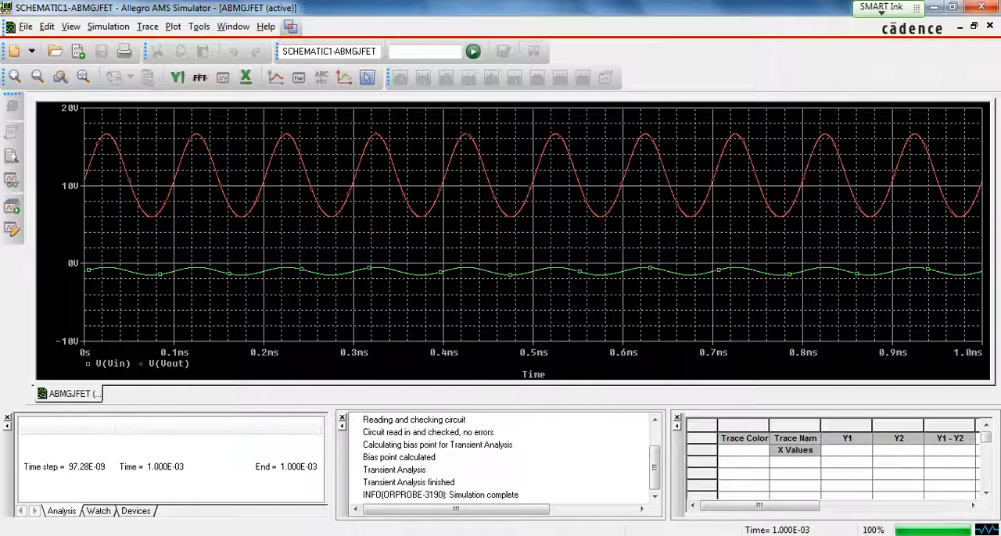
pyautogui.click(981, 7)
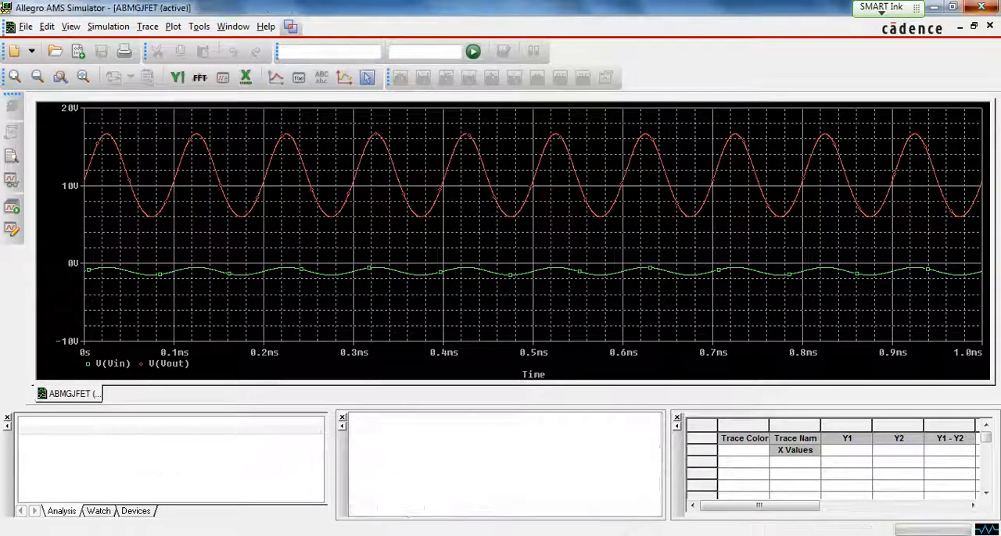
# - Switch to PowerPoint, present the slide on the ABM of the lowpass filter, and leave the slide show
pyautogui.click(934, 7)
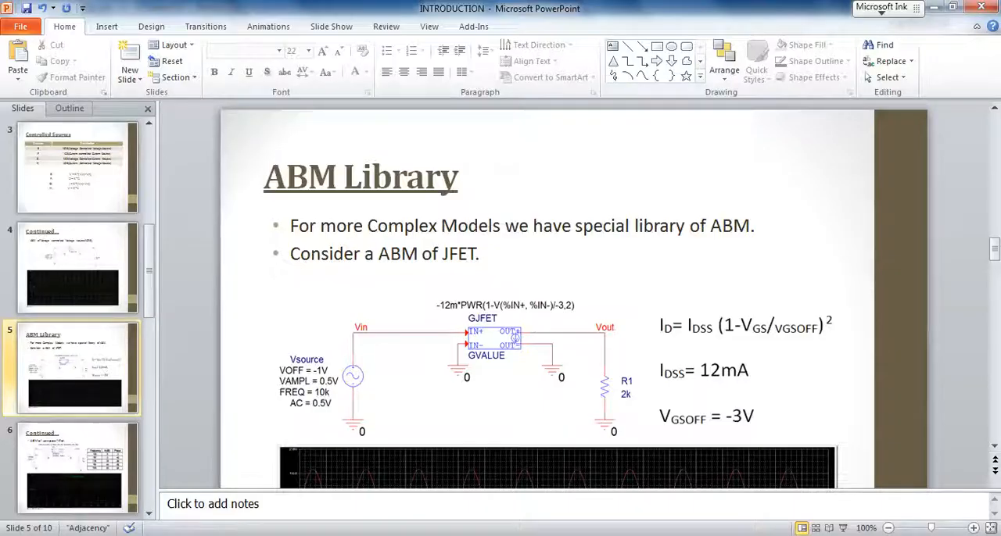
pyautogui.hotkey('shift', 'F5')
pyautogui.press('Right')
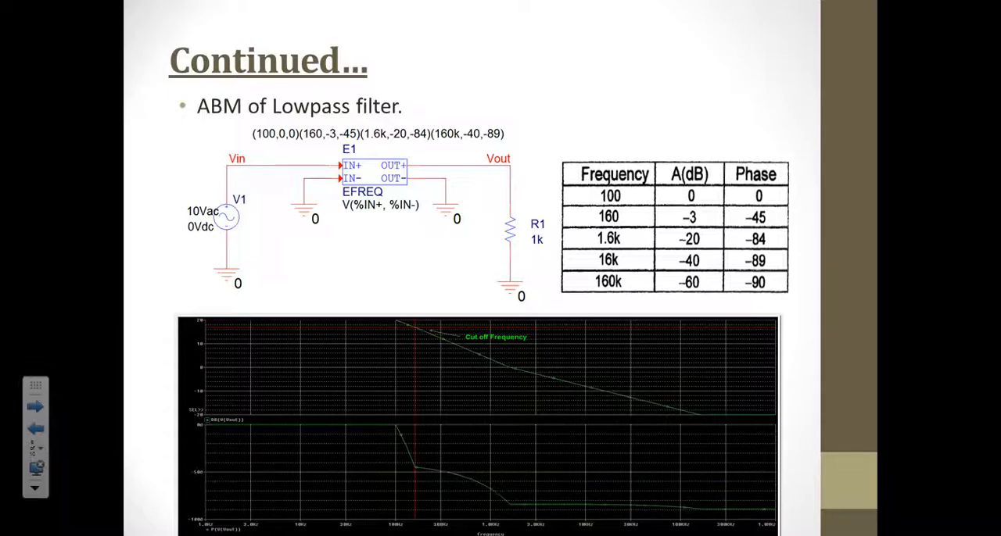
pyautogui.press('Escape')
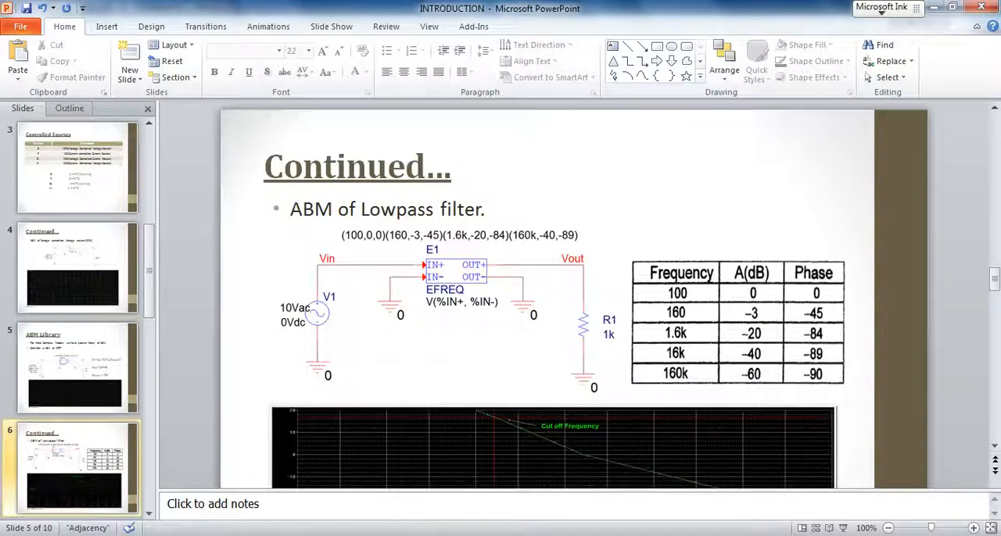
# - Switch back to Allegro Design Entry CIS, browse the ABM library's parts, and open the lowpass filter schematic page
pyautogui.hotkey('alt', 'Tab')
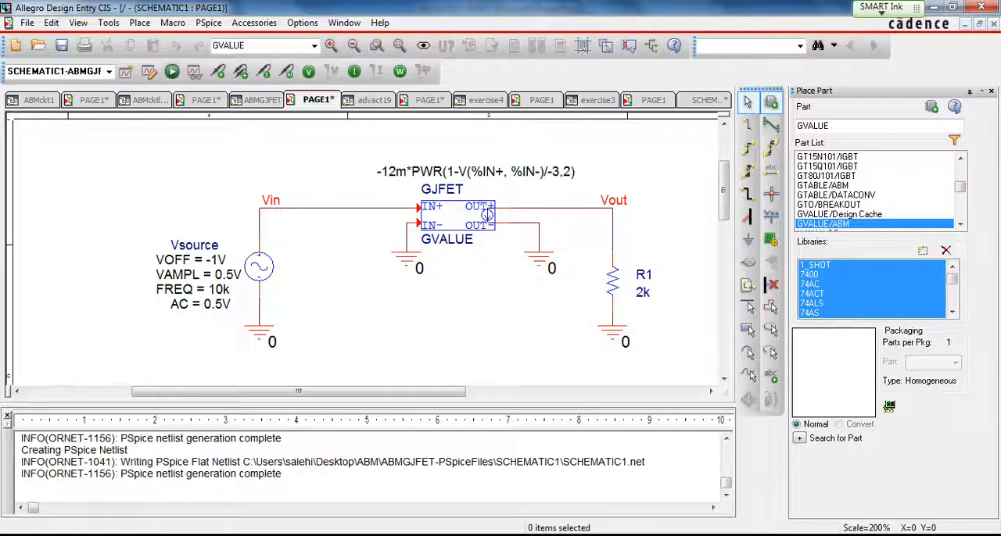
pyautogui.click(860, 294)
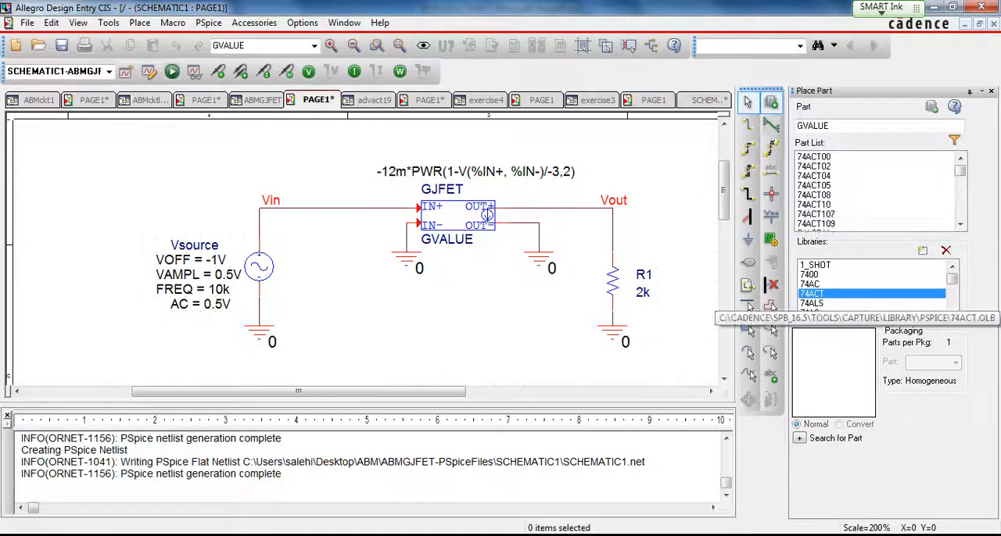
pyautogui.press('a')
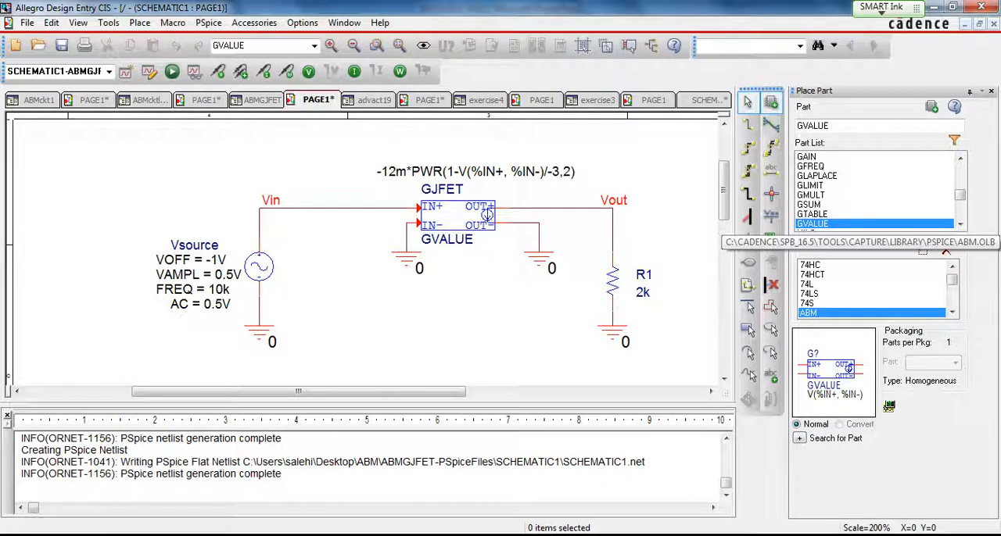
pyautogui.press('e')
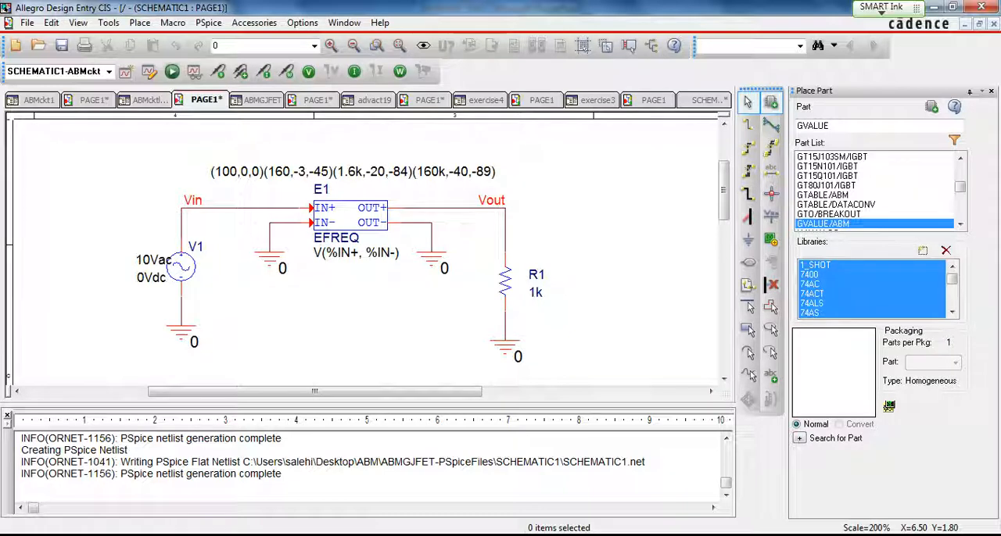
# - Restrict the part list to the ABM library and look for its parts beginning with E
pyautogui.press('e')
pyautogui.click(829, 214)
pyautogui.press('e')
pyautogui.press('e')
pyautogui.click(829, 285)
pyautogui.press('a')
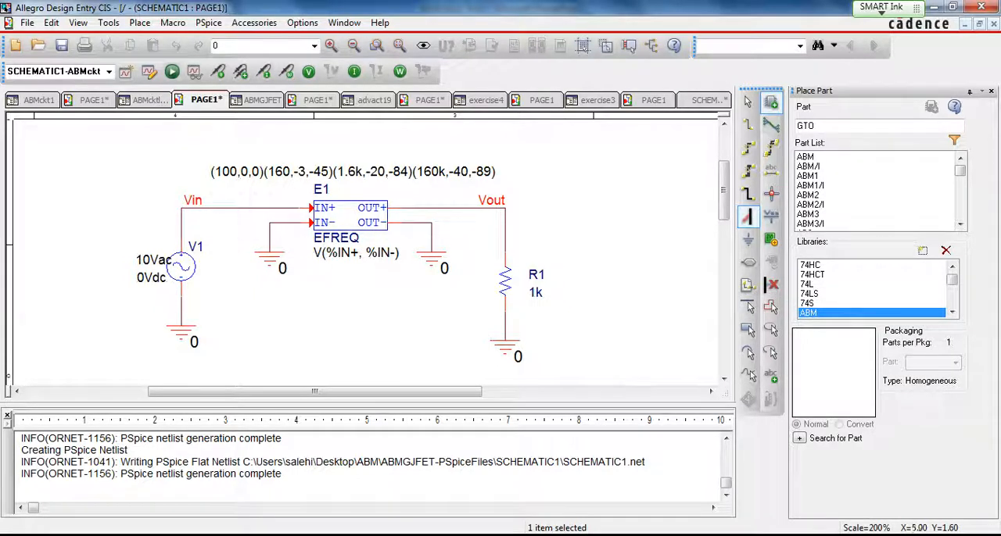
pyautogui.click(355, 205)
pyautogui.click(355, 219)
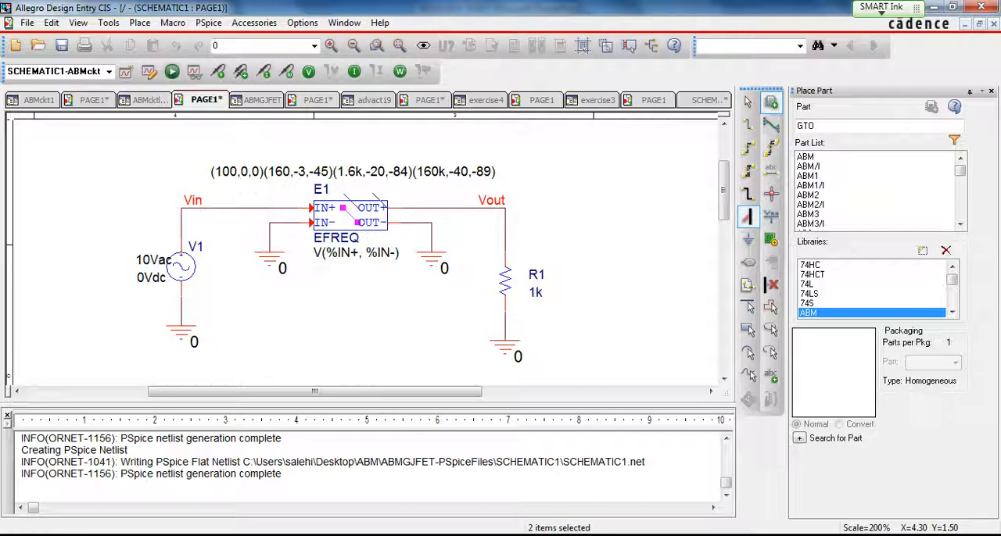
pyautogui.press('Escape')
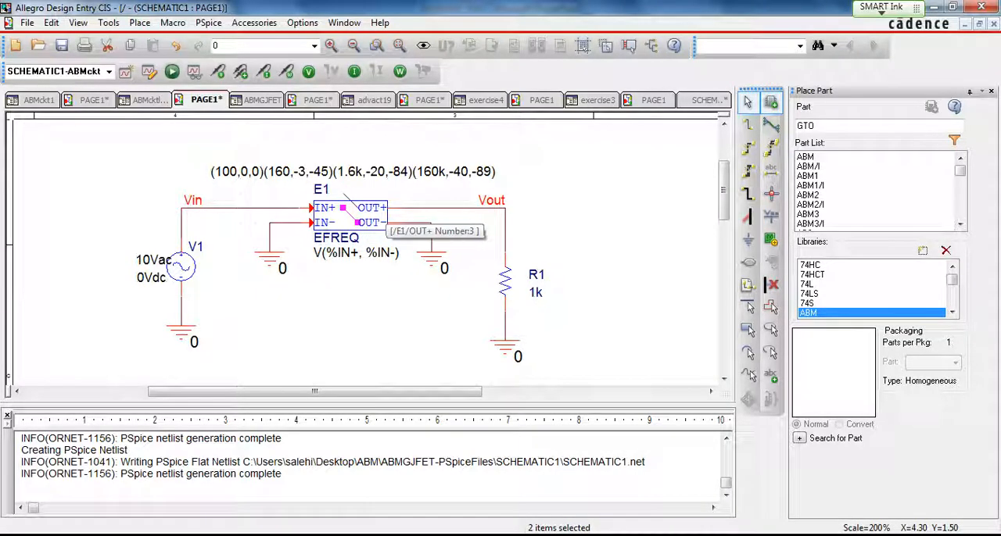
# - Open the properties of the EFREQ part E1 and select its TABLE value
pyautogui.doubleClick(370, 211)
pyautogui.moveTo(415, 394); pyautogui.dragTo(678, 393)
pyautogui.click(476, 172)
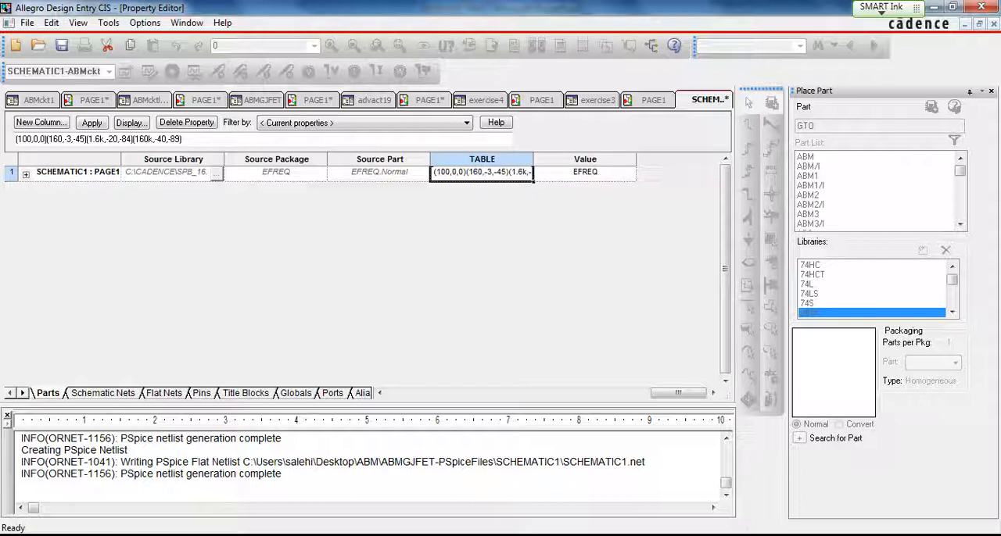
# - Examine the frequency, gain and phase entries in E1's TABLE property, and return to the lowpass filter schematic
pyautogui.moveTo(450, 172); pyautogui.dragTo(438, 172)
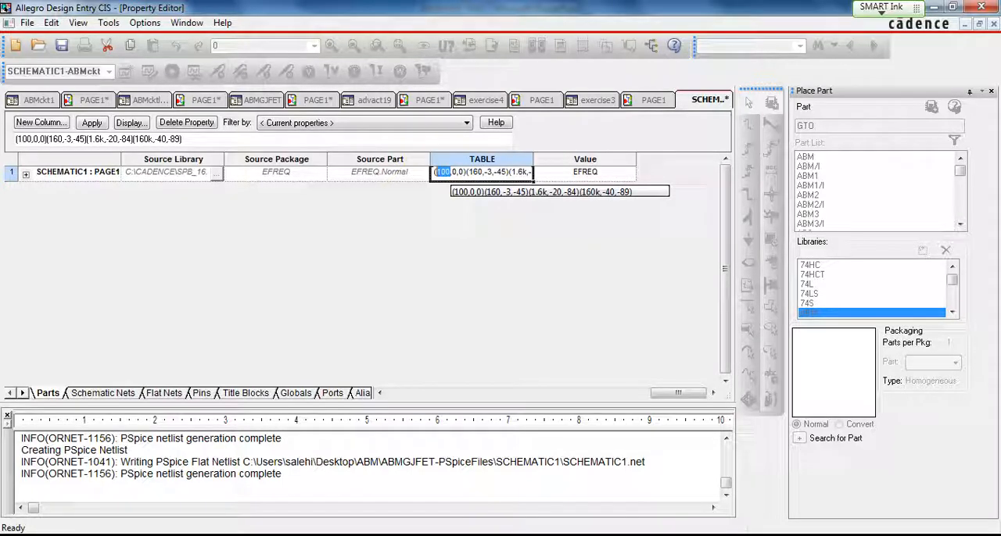
pyautogui.click(465, 172)
pyautogui.press('Right')
pyautogui.press('Right')
pyautogui.press('Right')
pyautogui.press('Right')
pyautogui.press('Right')
pyautogui.press('Right')
pyautogui.press('Right')
pyautogui.press('Right')
pyautogui.press('Right')
pyautogui.press('Right')
pyautogui.press('Right')
pyautogui.press('Right')
pyautogui.press('Right')
pyautogui.press('Right')
pyautogui.press('Right')
pyautogui.press('Right')
pyautogui.press('Right')
pyautogui.press('Right')
pyautogui.press('Right')
pyautogui.press('Right')
pyautogui.press('Right')
pyautogui.press('Right')
pyautogui.press('Right')
pyautogui.press('Right')
pyautogui.press('Right')
pyautogui.press('Right')
pyautogui.press('Right')
pyautogui.press('Right')
pyautogui.press('Right')
pyautogui.press('Right')
pyautogui.press('Right')
pyautogui.press('Right')
pyautogui.press('Right')
pyautogui.press('Right')
pyautogui.press('Right')
pyautogui.press('Right')
pyautogui.press('Right')
pyautogui.press('Left')
pyautogui.press('Left')
pyautogui.press('Left')
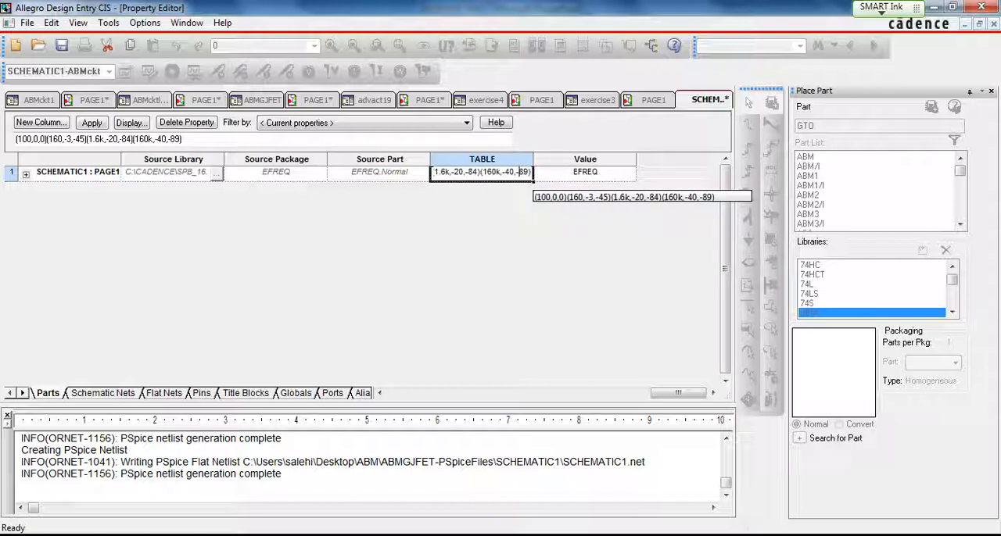
pyautogui.press('Left')
pyautogui.press('Left')
pyautogui.press('Left')
pyautogui.press('Left')
pyautogui.press('Left')
pyautogui.press('Left')
pyautogui.press('Left')
pyautogui.press('Left')
pyautogui.press('Left')
pyautogui.press('Left')
pyautogui.press('Left')
pyautogui.press('Left')
pyautogui.press('Left')
pyautogui.press('Left')
pyautogui.press('Left')
pyautogui.press('Left')
pyautogui.press('Left')
pyautogui.press('Left')
pyautogui.press('Left')
pyautogui.press('Left')
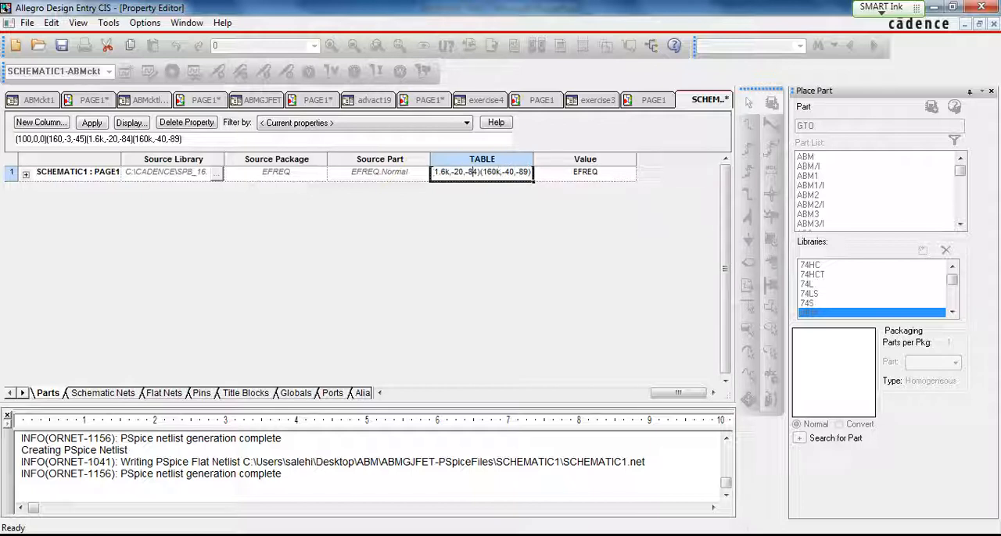
pyautogui.press('Left')
pyautogui.press('Left')
pyautogui.press('Left')
pyautogui.press('Left')
pyautogui.press('Left')
pyautogui.press('Left')
pyautogui.press('Left')
pyautogui.press('Left')
pyautogui.press('Left')
pyautogui.press('Left')
pyautogui.press('Left')
pyautogui.press('Left')
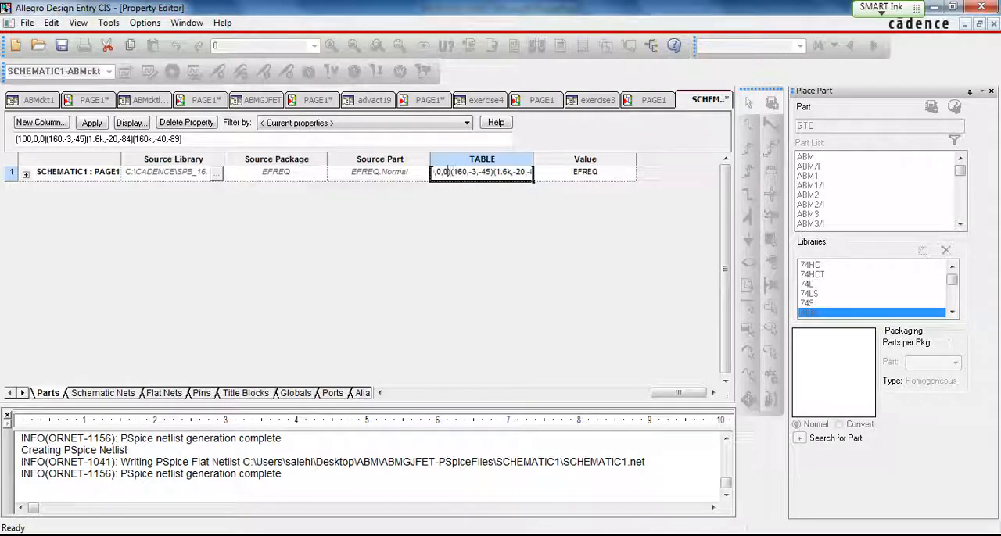
pyautogui.press('Left')
pyautogui.press('Left')
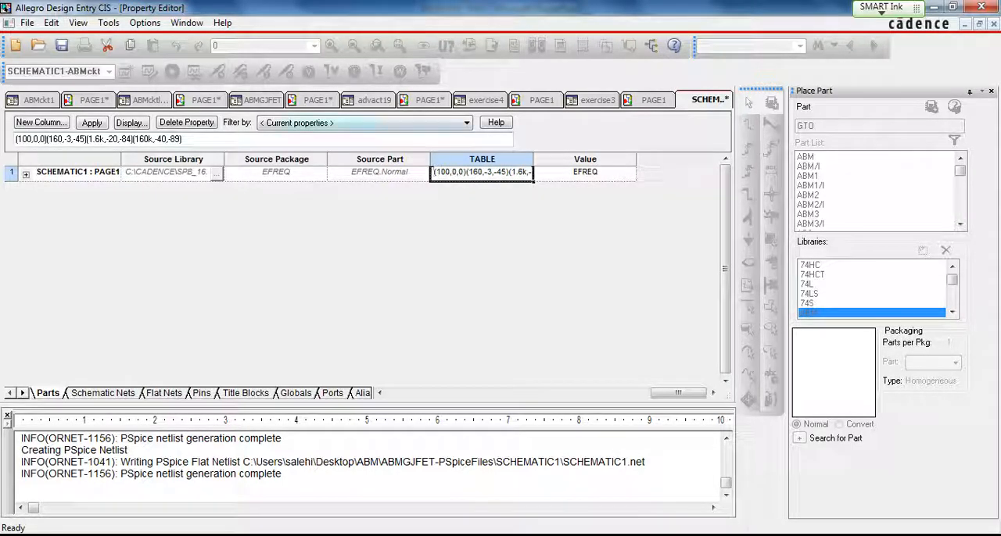
pyautogui.click(205, 101)
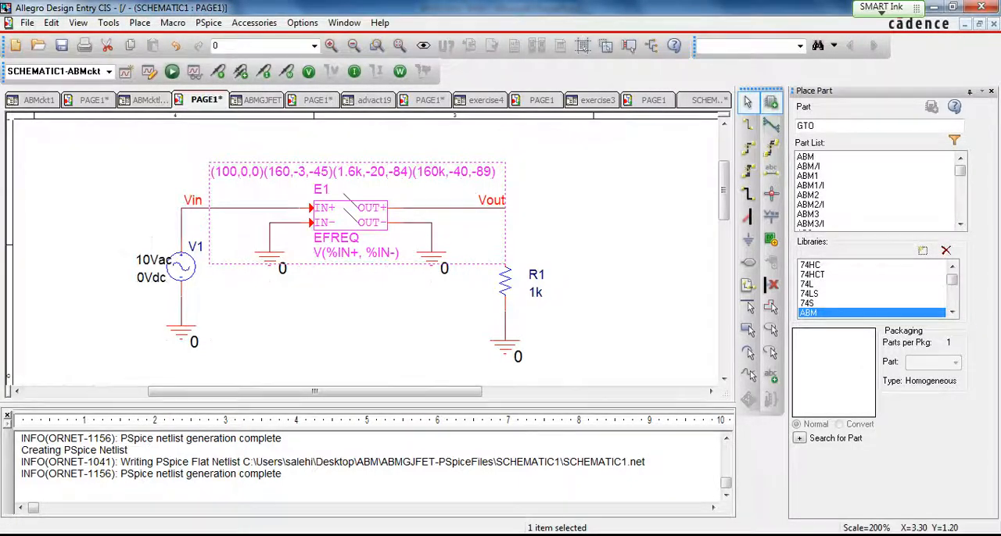
# - Delete the stray bus entries drawn over the EFREQ part E1, and run the PSpice simulation of the lowpass circuit
pyautogui.click(223, 150)
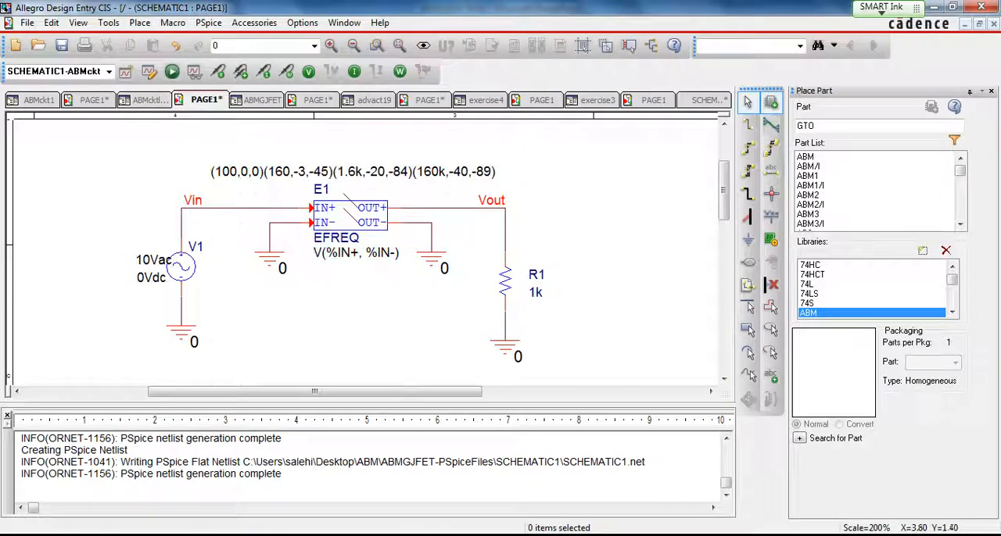
pyautogui.click(353, 218)
pyautogui.press('Delete')
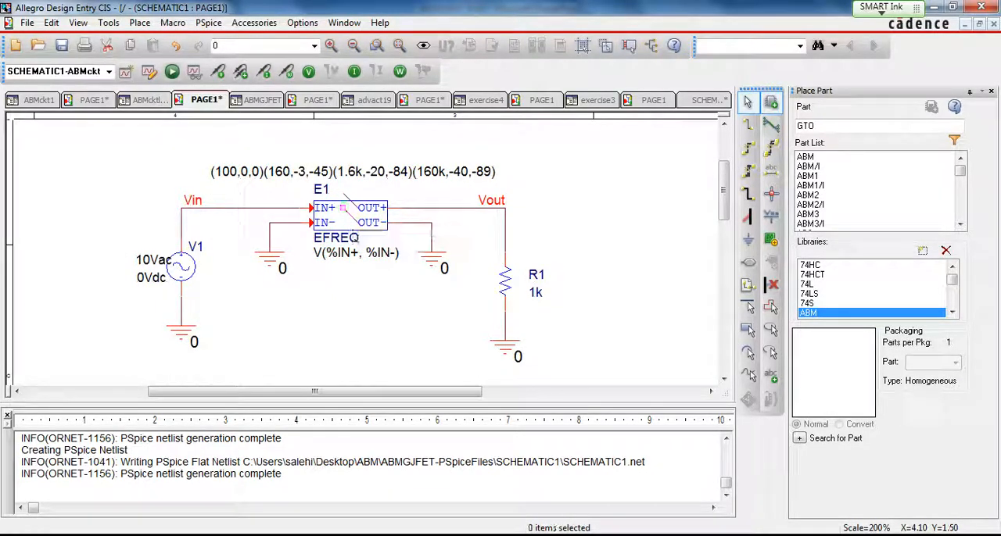
pyautogui.click(349, 197)
pyautogui.rightClick(346, 197)
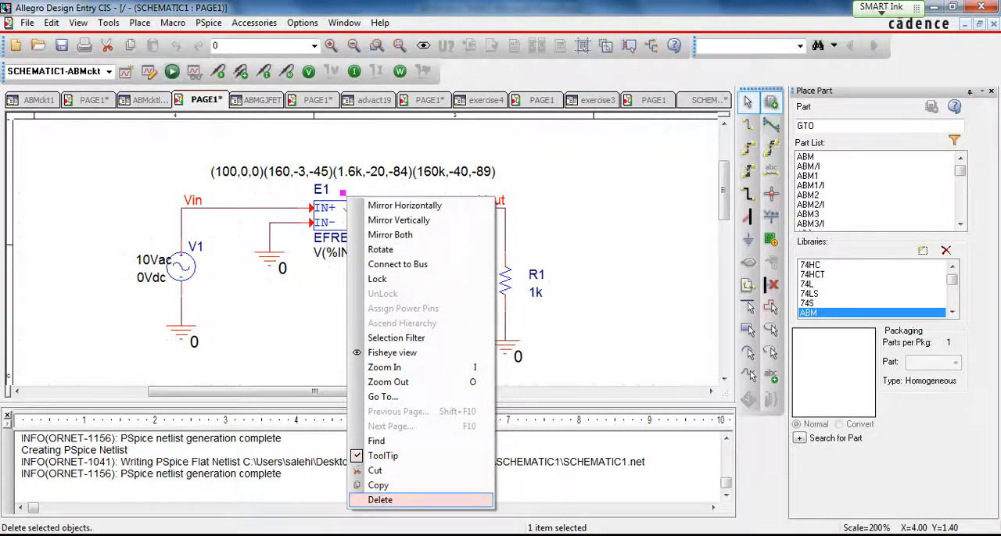
pyautogui.click(380, 500)
pyautogui.click(348, 217)
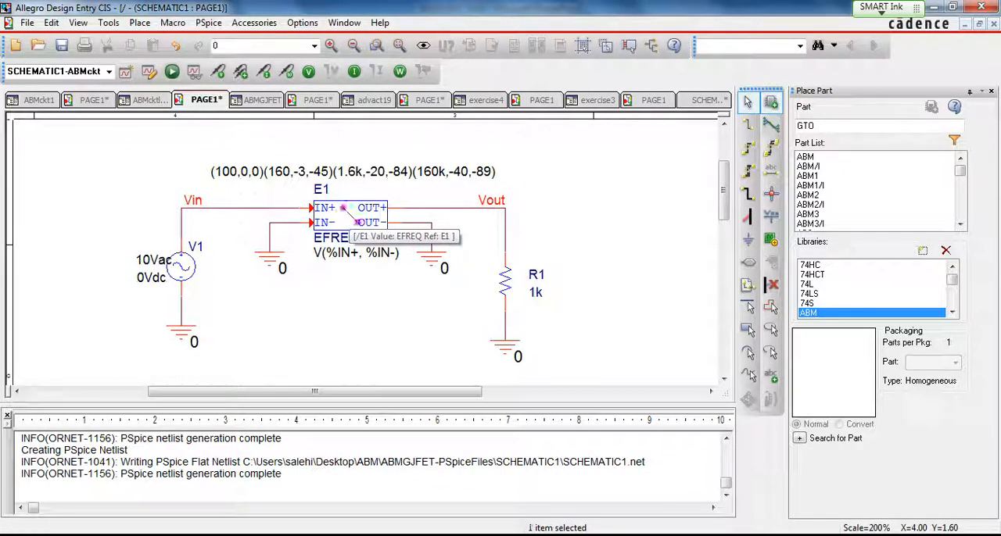
pyautogui.rightClick(349, 218)
pyautogui.click(383, 520)
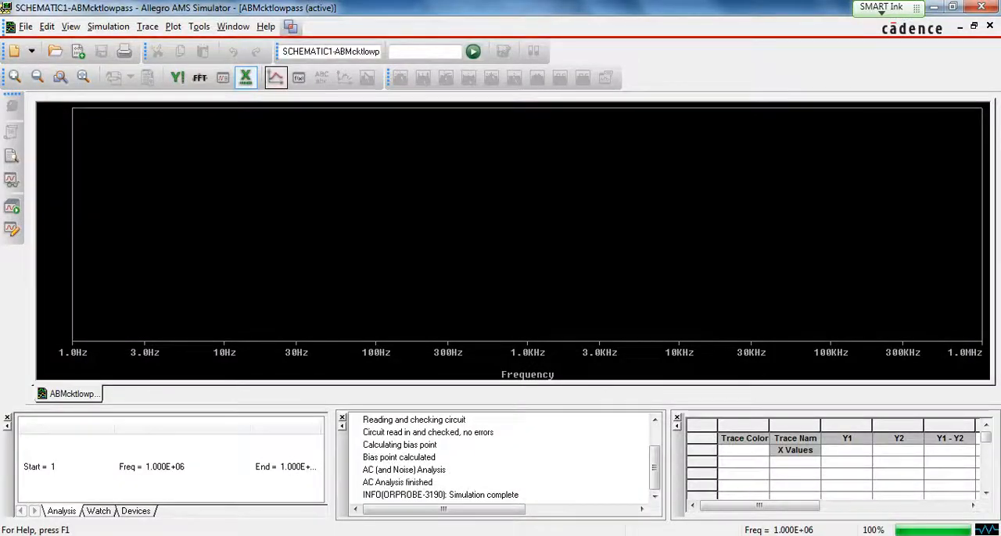
# - Plot the output voltage in decibels with the trace expression DB(V(Vout))
pyautogui.click(275, 77)
pyautogui.moveTo(473, 177); pyautogui.dragTo(473, 235)
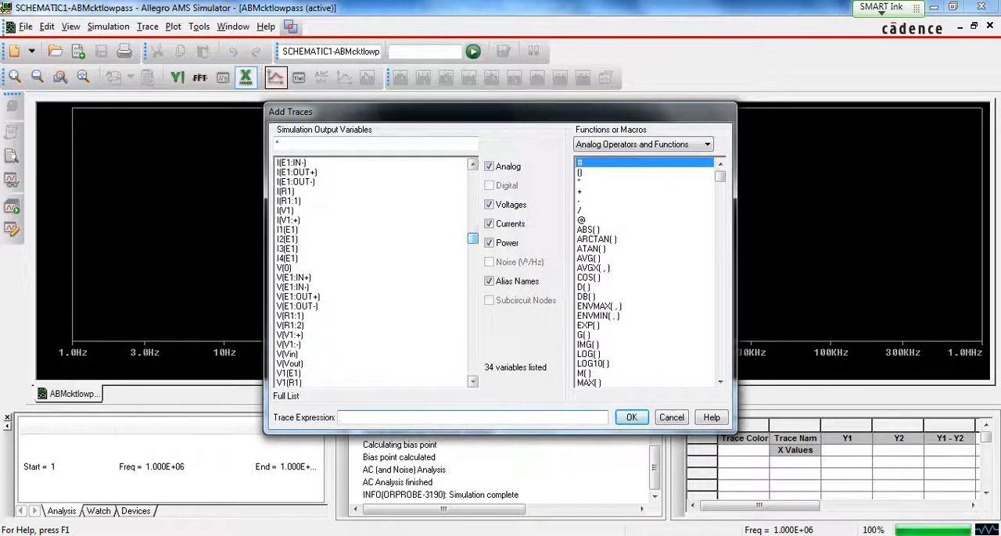
pyautogui.click(587, 298)
pyautogui.click(290, 364)
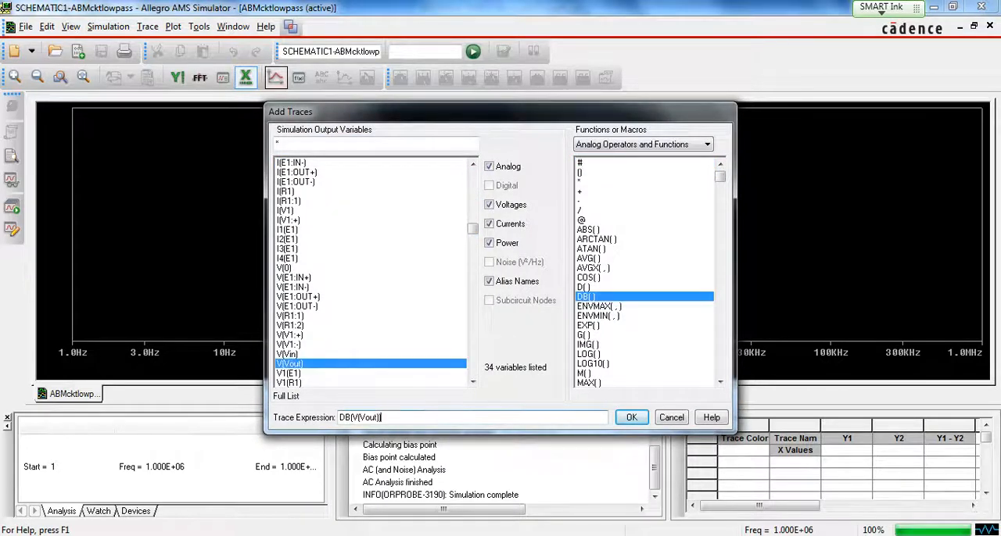
pyautogui.press('Return')
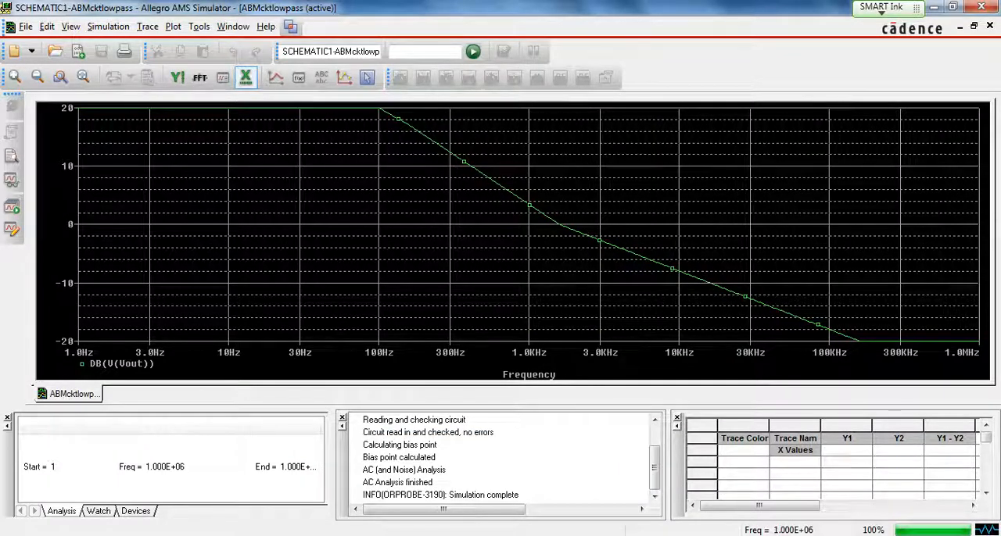
# - Add a second plot to the window and plot the output phase with the trace expression P(V(Vout))
pyautogui.click(199, 26)
pyautogui.moveTo(173, 26)
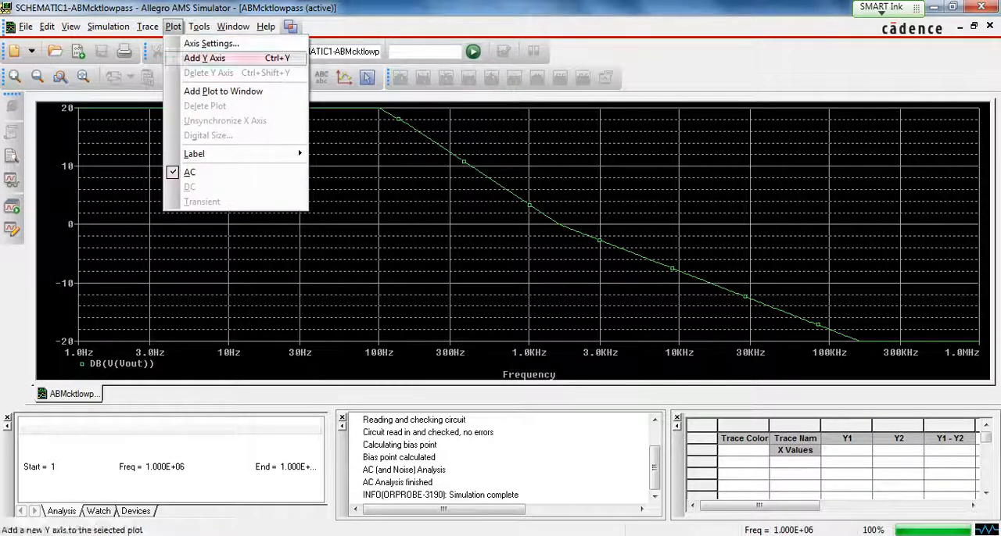
pyautogui.click(223, 91)
pyautogui.click(275, 76)
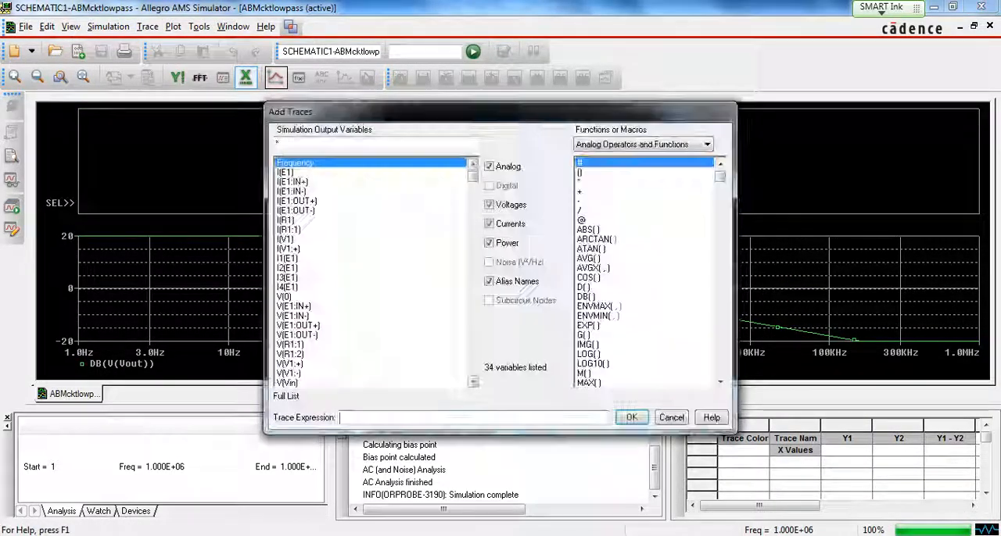
pyautogui.moveTo(473, 176); pyautogui.dragTo(473, 298)
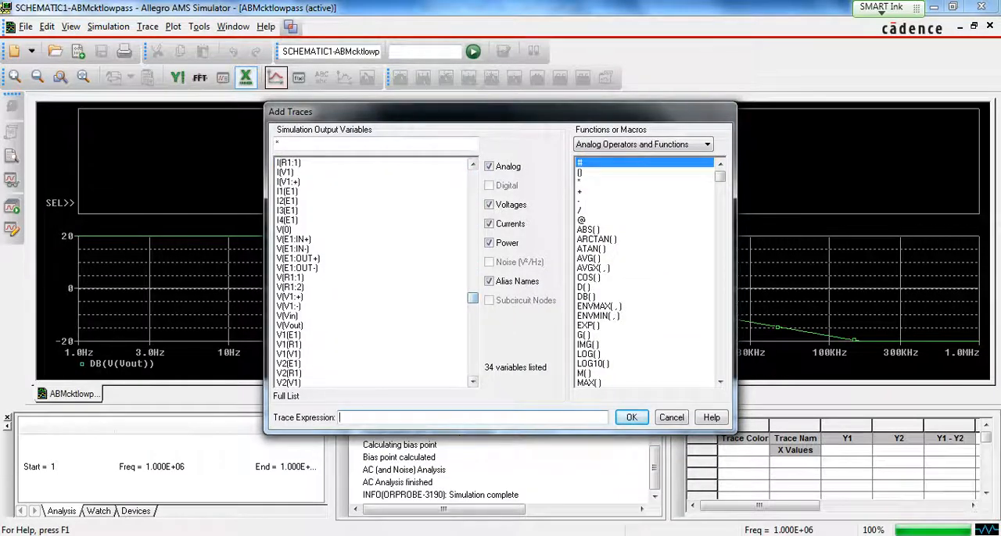
pyautogui.moveTo(720, 177); pyautogui.dragTo(720, 248)
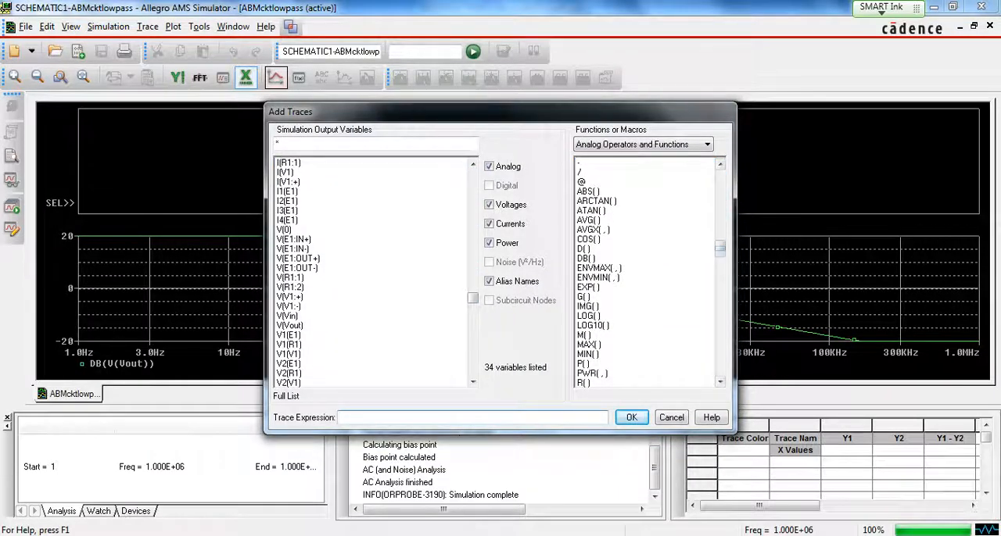
pyautogui.click(583, 363)
pyautogui.moveTo(473, 298); pyautogui.dragTo(472, 315)
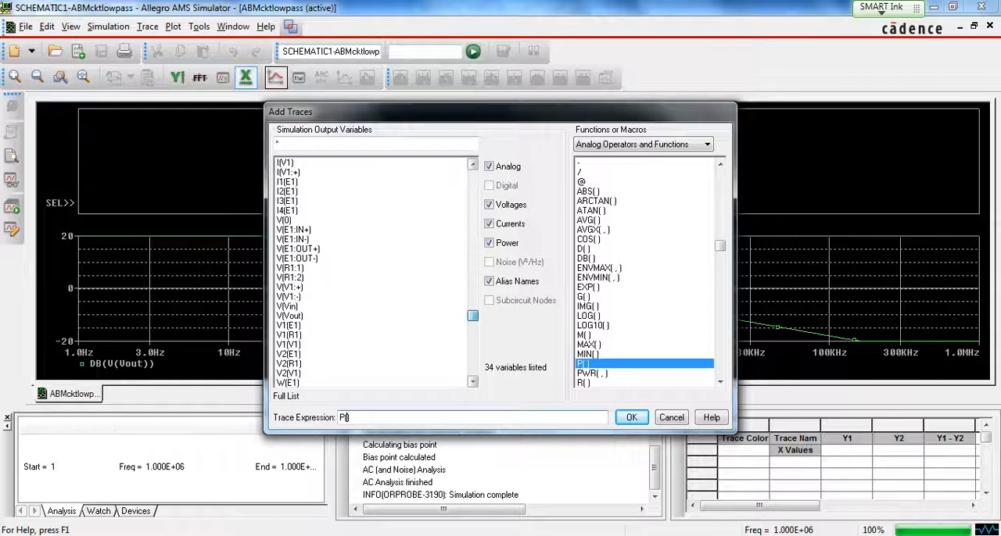
pyautogui.click(290, 316)
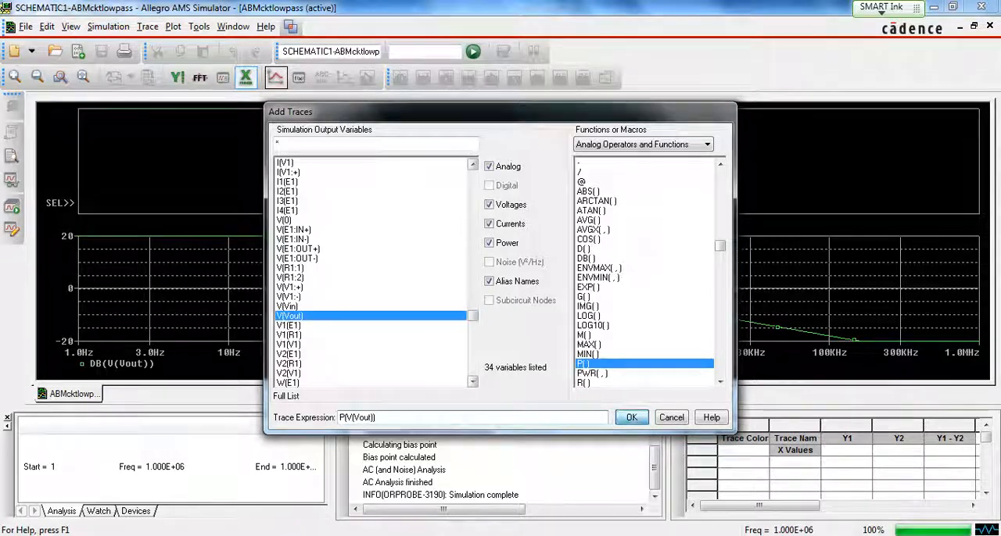
pyautogui.click(632, 418)
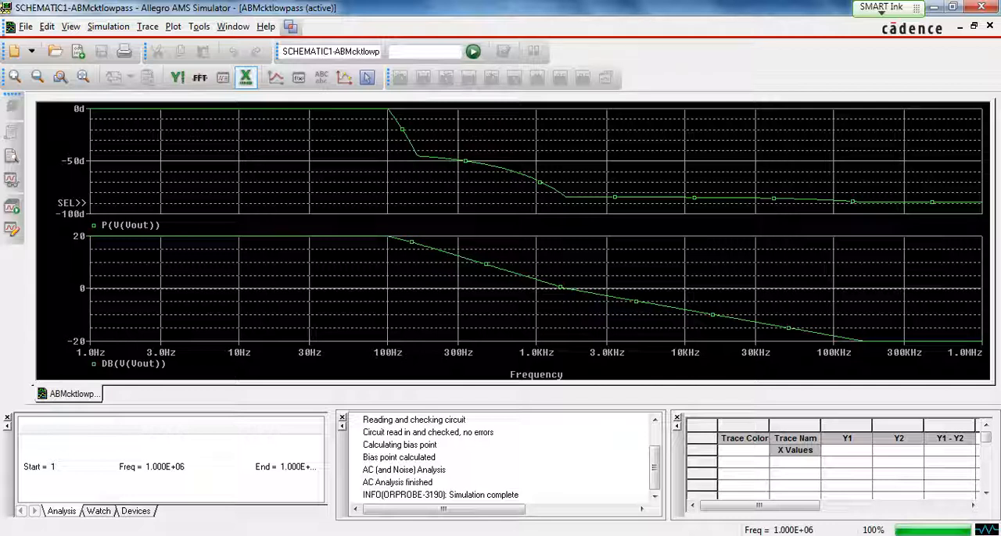
# - Switch to PowerPoint, present the ABM of Differentiator slide, and exit the slide show
pyautogui.hotkey('alt', 'Tab')
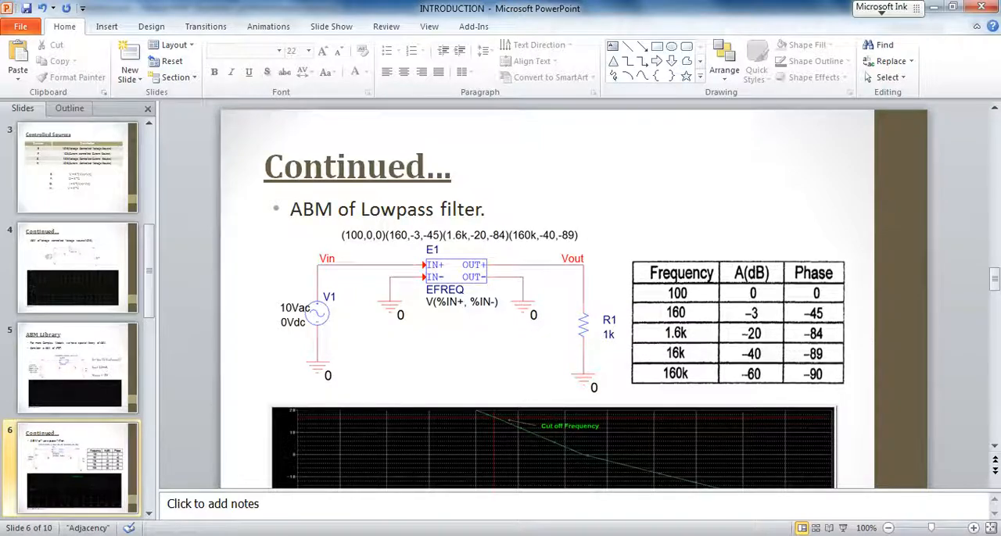
pyautogui.hotkey('shift', 'F5')
pyautogui.press('Right')
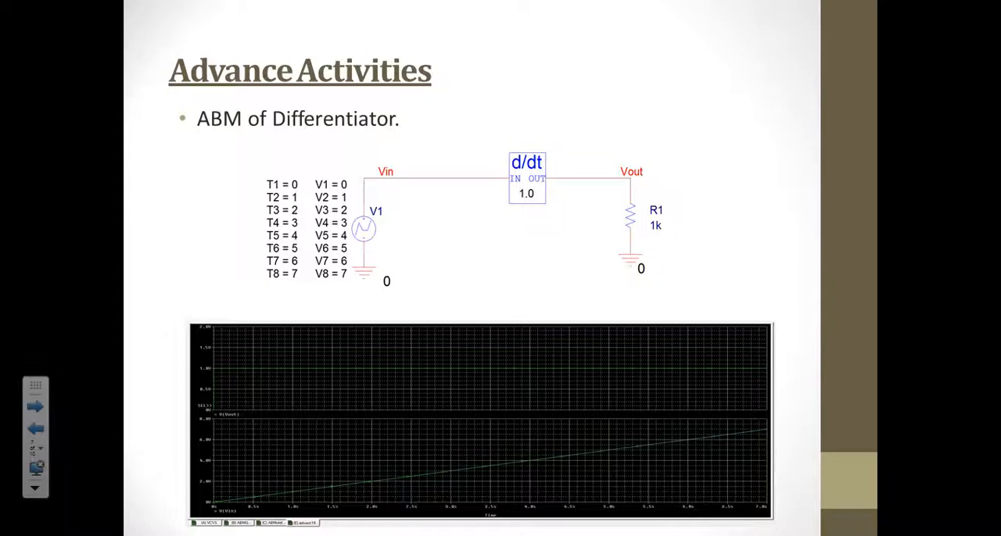
pyautogui.press('Escape')
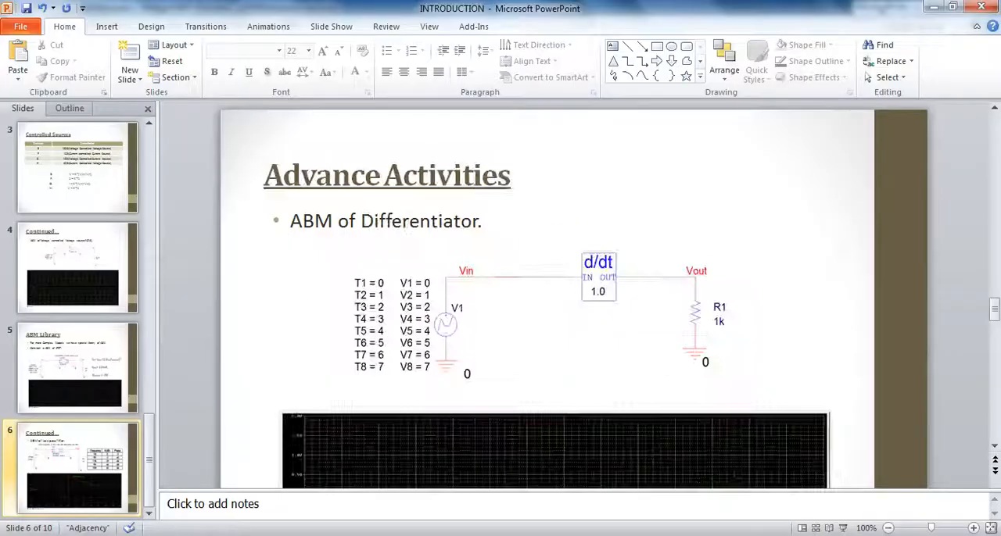
# - Switch to Allegro Design Entry CIS and open the schematic page of the advact19 differentiator design
pyautogui.hotkey('alt', 'Tab')
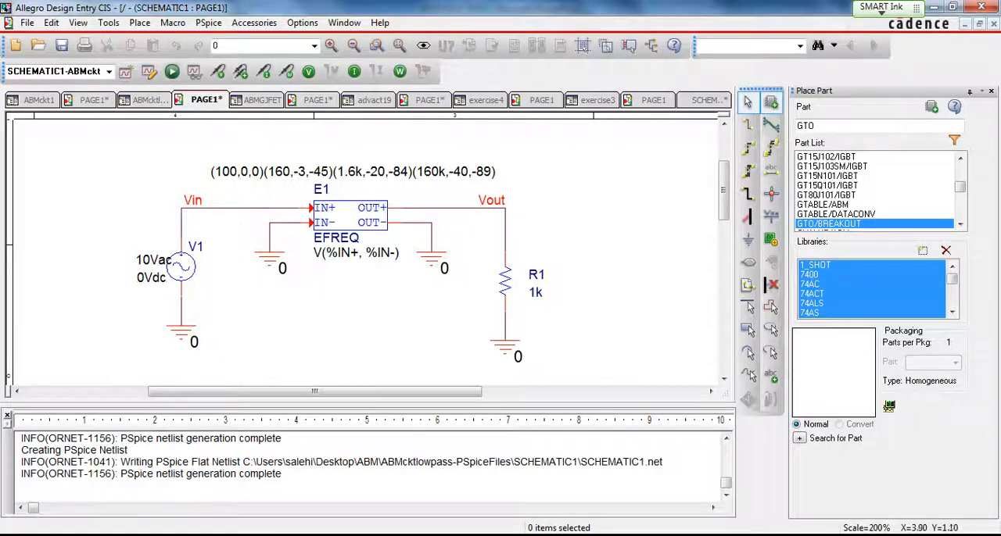
pyautogui.click(374, 100)
pyautogui.click(429, 100)
# - Look up the differentiator part DIFFER in the ABM library and preview its symbol
pyautogui.click(695, 285)
pyautogui.click(811, 284)
pyautogui.press('a')
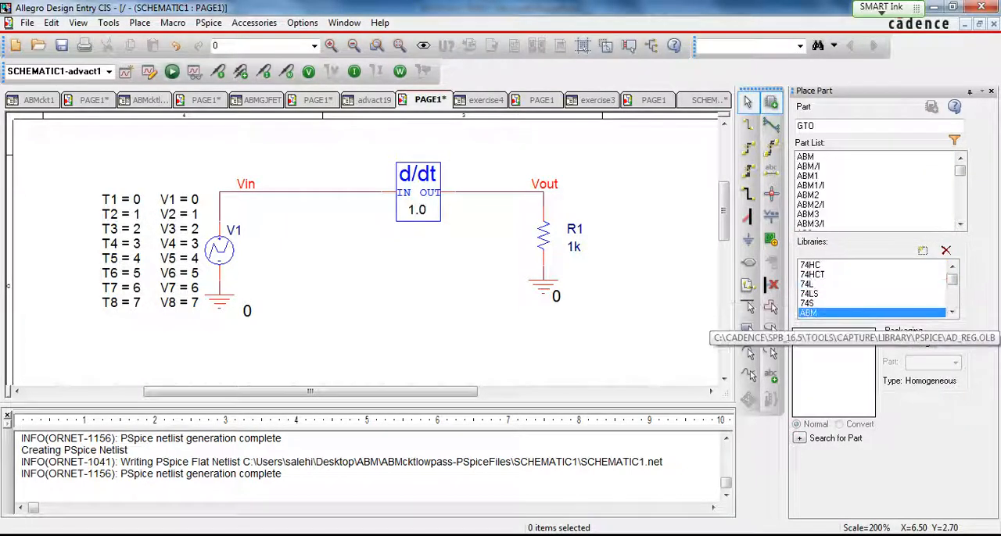
pyautogui.click(811, 195)
pyautogui.press('d')
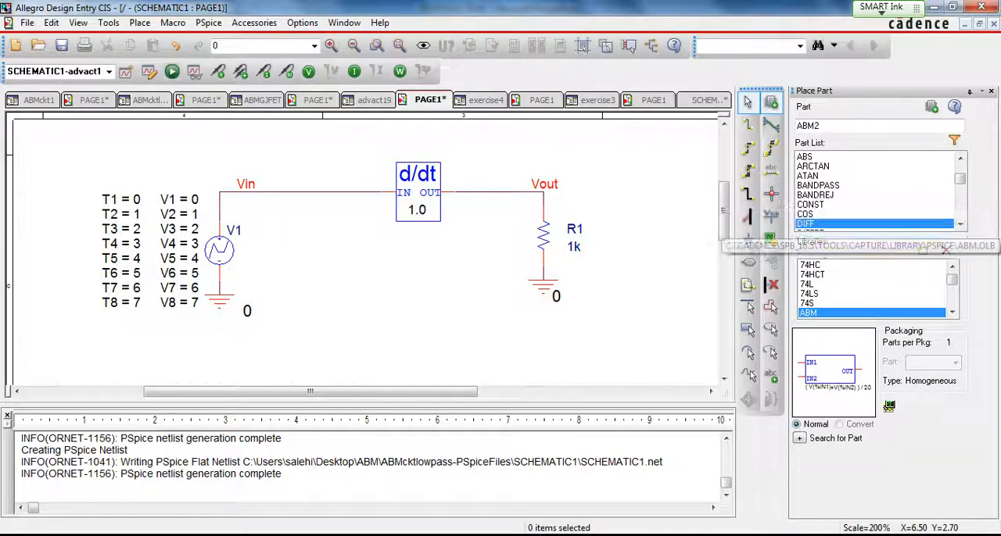
pyautogui.press('d')
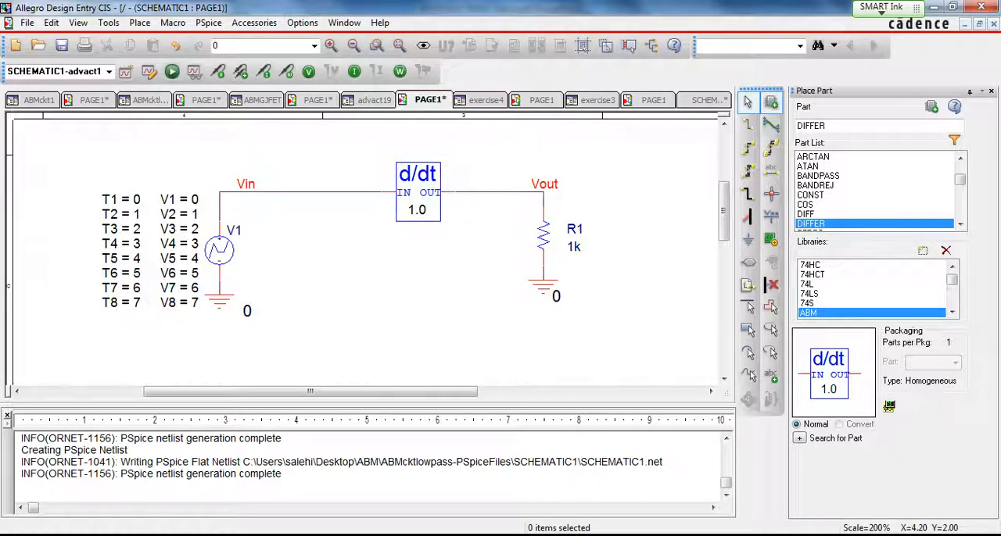
# - Check the GAIN property of the differentiator block, and run the PSpice simulation of the circuit
pyautogui.doubleClick(417, 210)
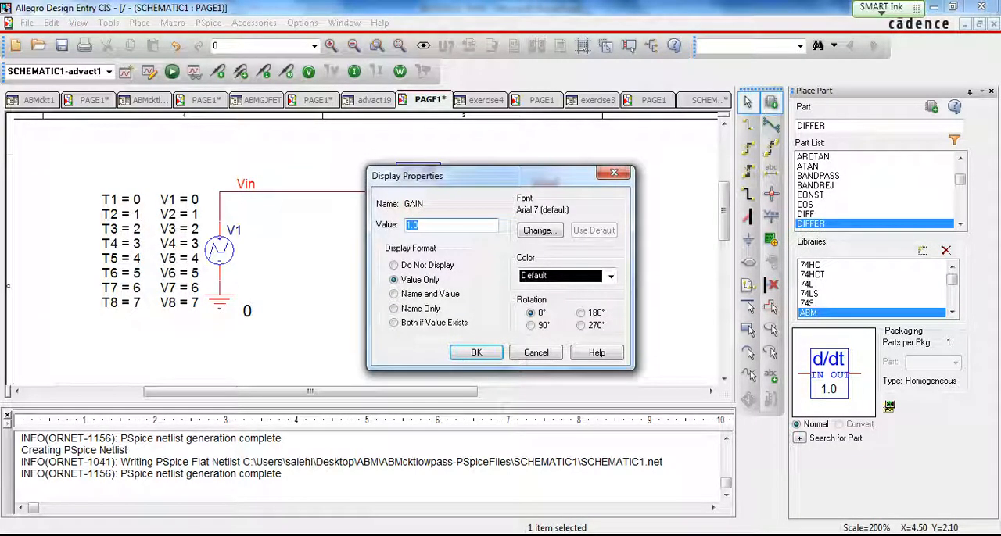
pyautogui.click(476, 353)
pyautogui.click(172, 72)
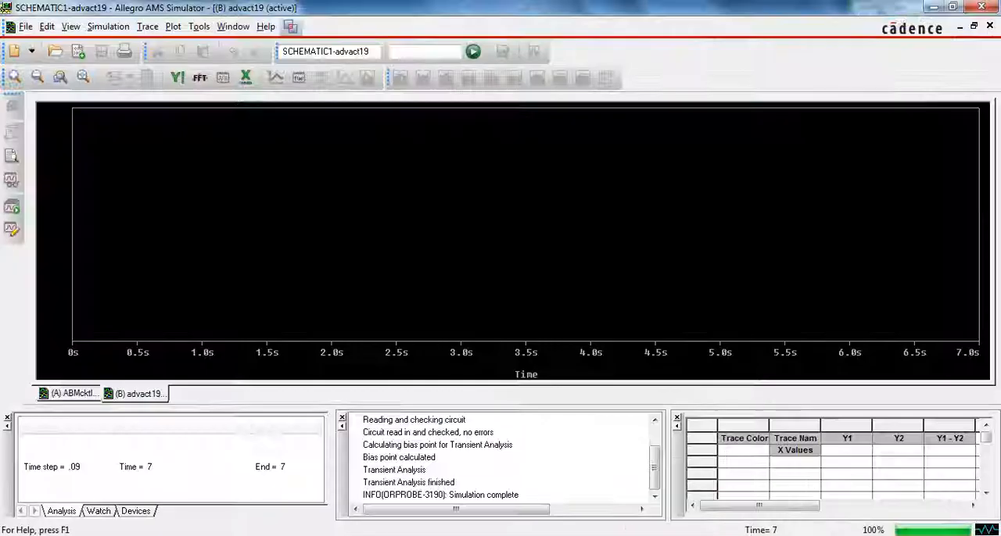
# - Plot the differentiator's input voltage with the trace V(Vin)
pyautogui.click(276, 78)
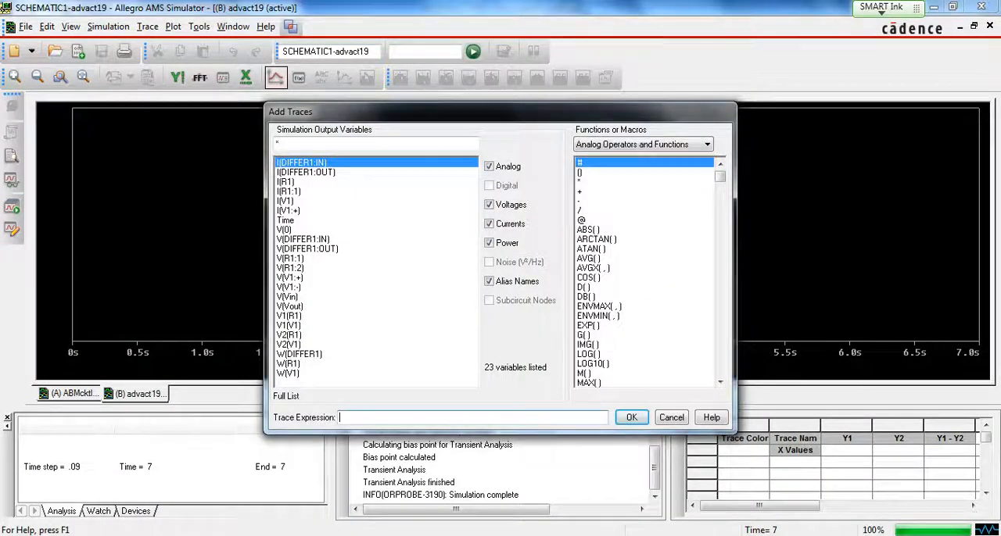
pyautogui.click(288, 297)
pyautogui.click(631, 417)
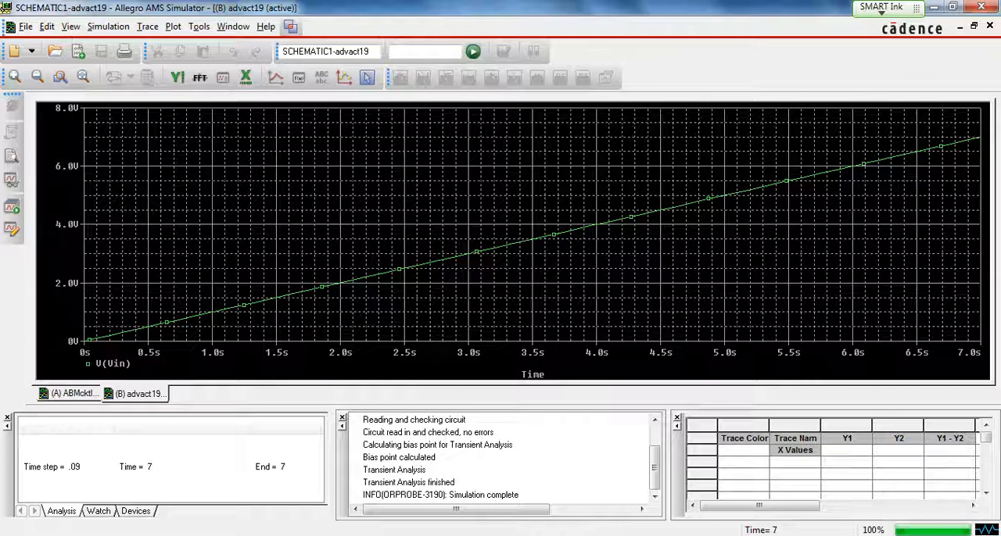
# - Add a second plot showing the output voltage trace V(Vout), and close the simulator window
pyautogui.click(199, 25)
pyautogui.moveTo(173, 26)
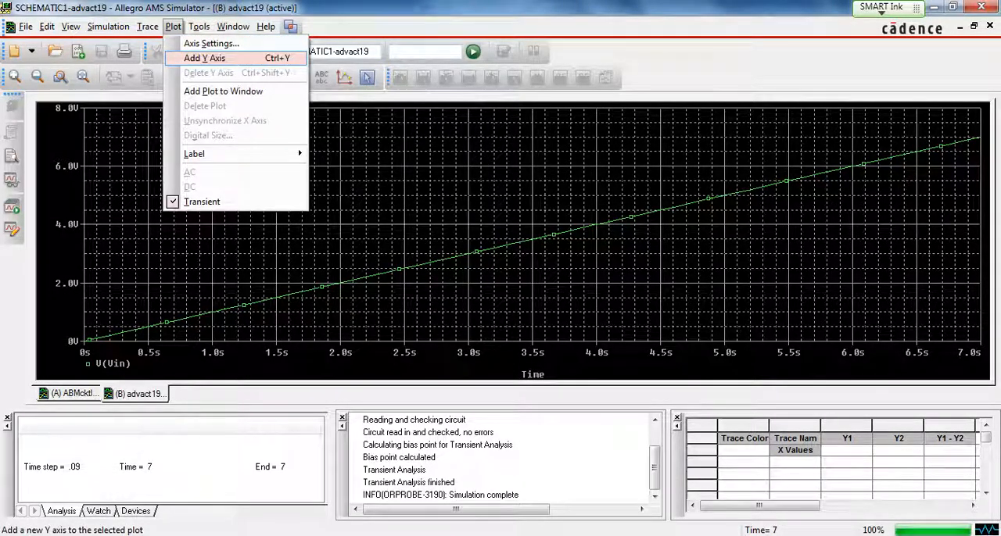
pyautogui.click(223, 90)
pyautogui.click(275, 77)
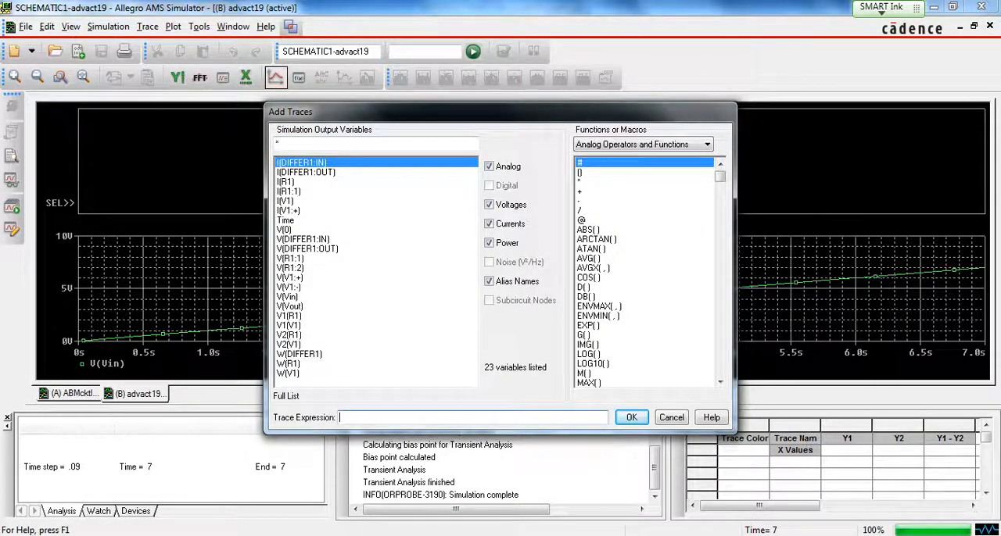
pyautogui.click(290, 307)
pyautogui.click(631, 418)
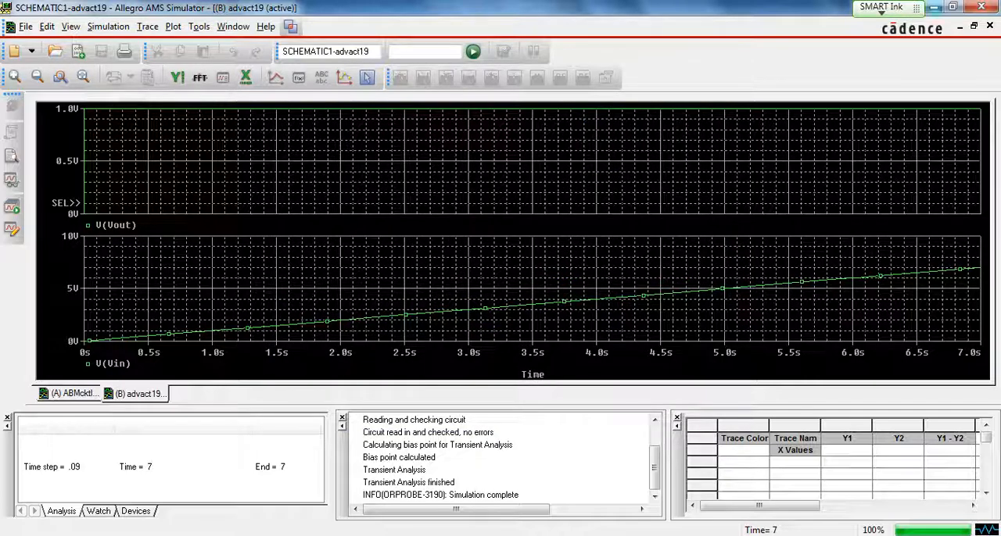
pyautogui.click(981, 7)
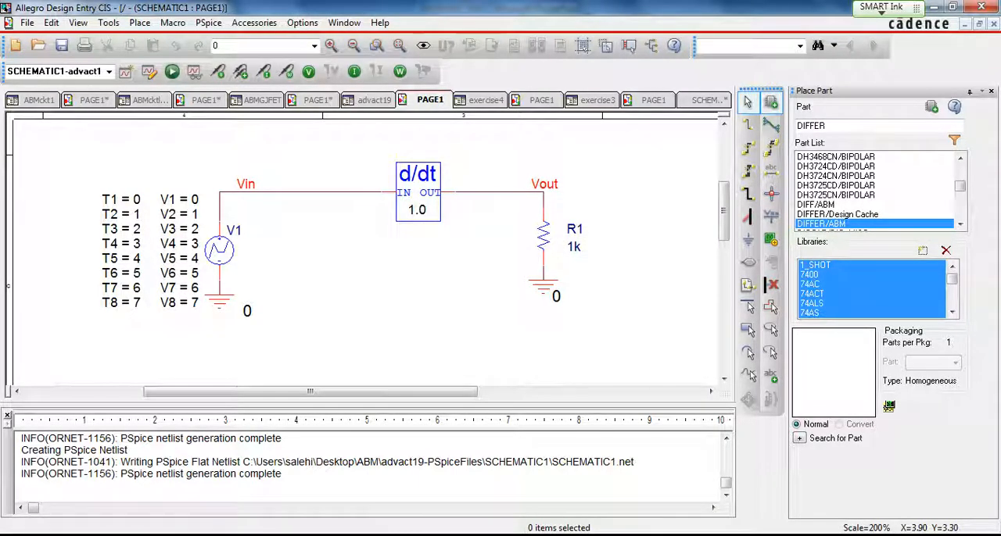
# - Switch to PowerPoint, present the ABM of Integrator slide, and exit the slide show
pyautogui.hotkey('alt', 'Tab')
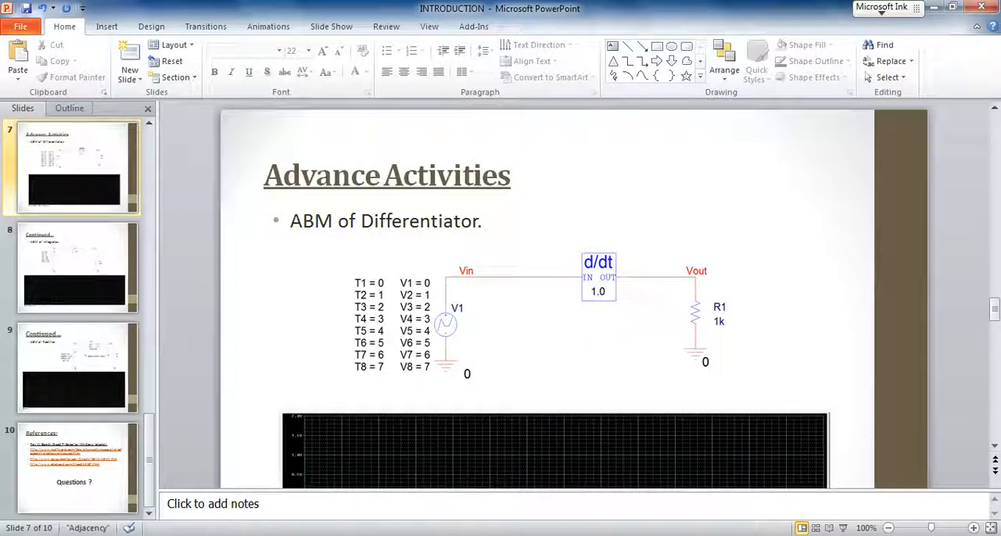
pyautogui.hotkey('shift', 'F5')
pyautogui.press('Right')
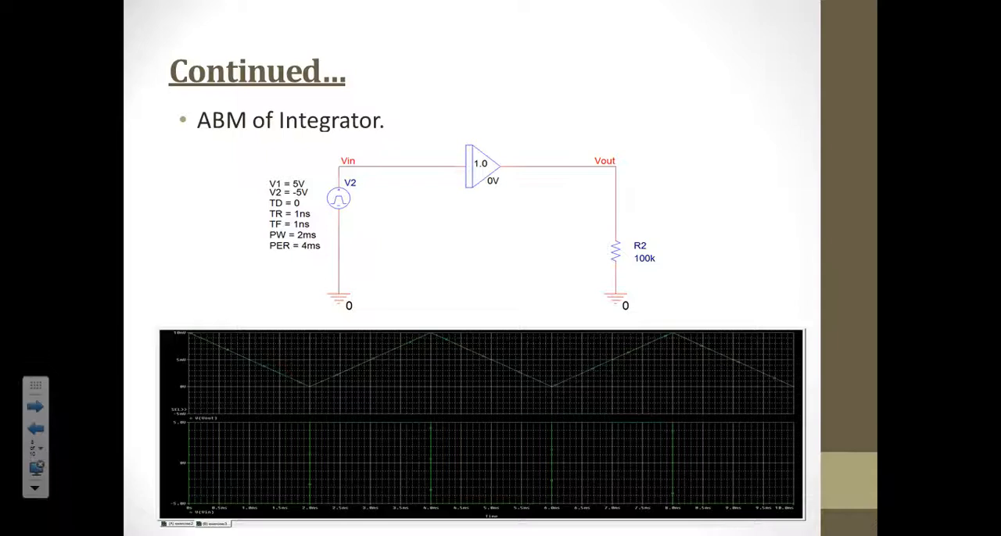
pyautogui.press('Escape')
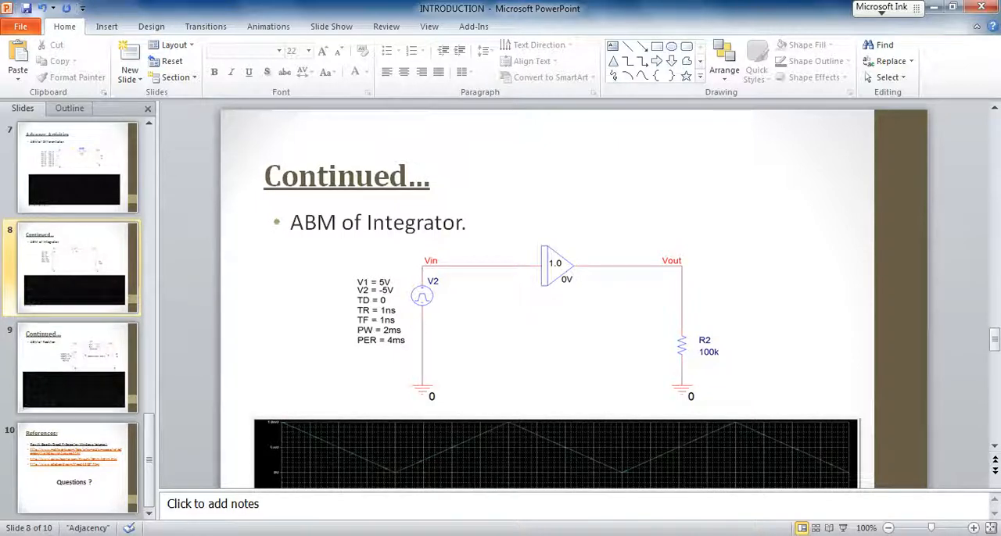
# - Return to Allegro Design Entry CIS and preview the integrator part INTEG from the ABM library
pyautogui.click(159, 477)
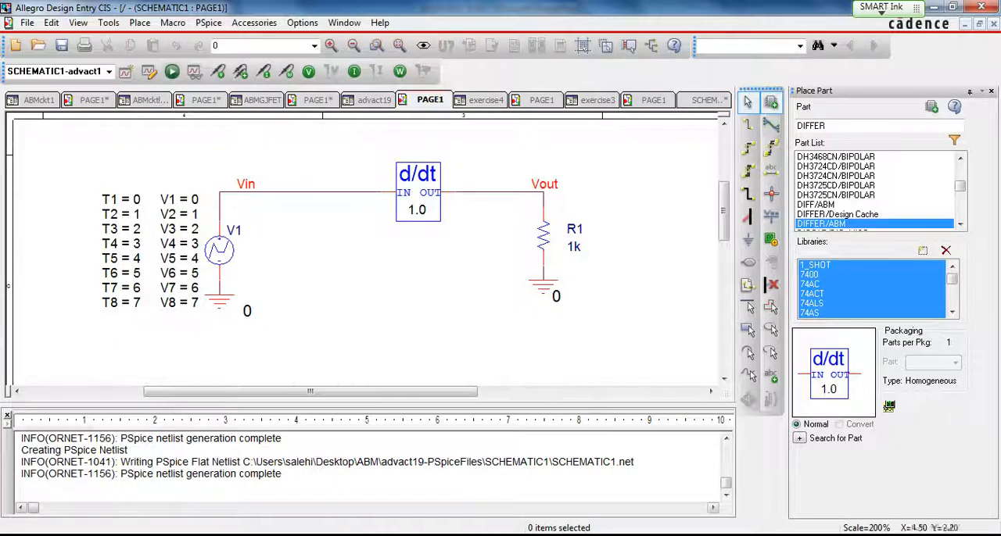
pyautogui.click(868, 294)
pyautogui.press('a')
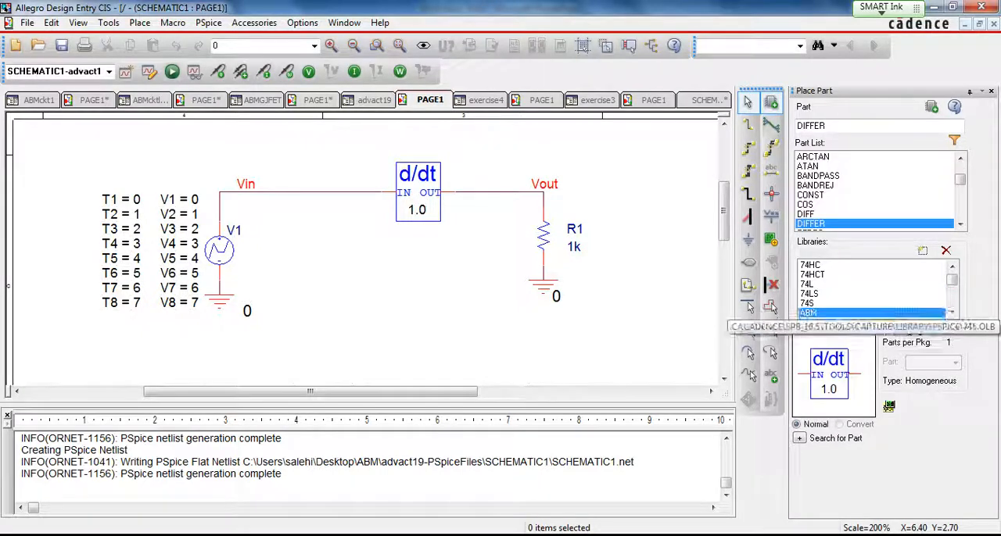
pyautogui.click(816, 186)
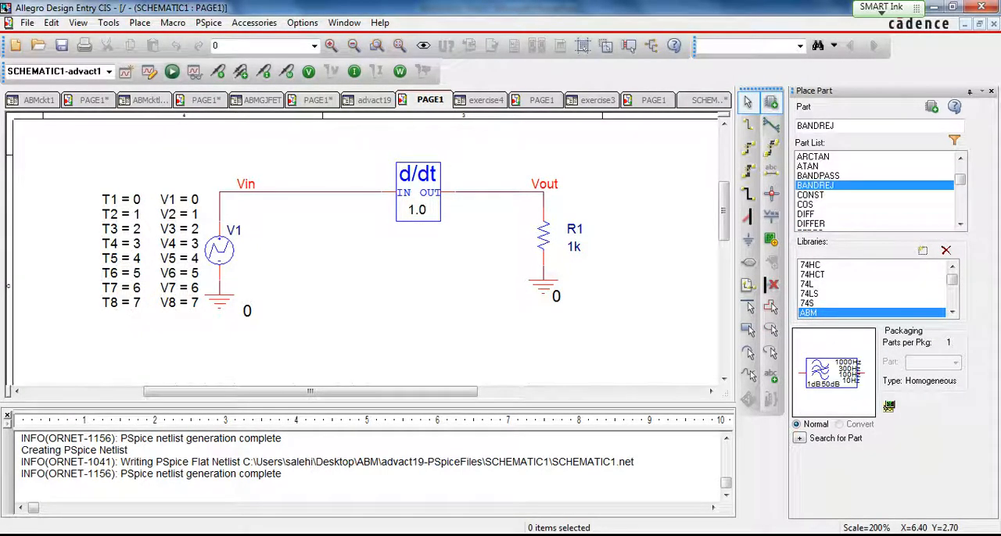
pyautogui.press('i')
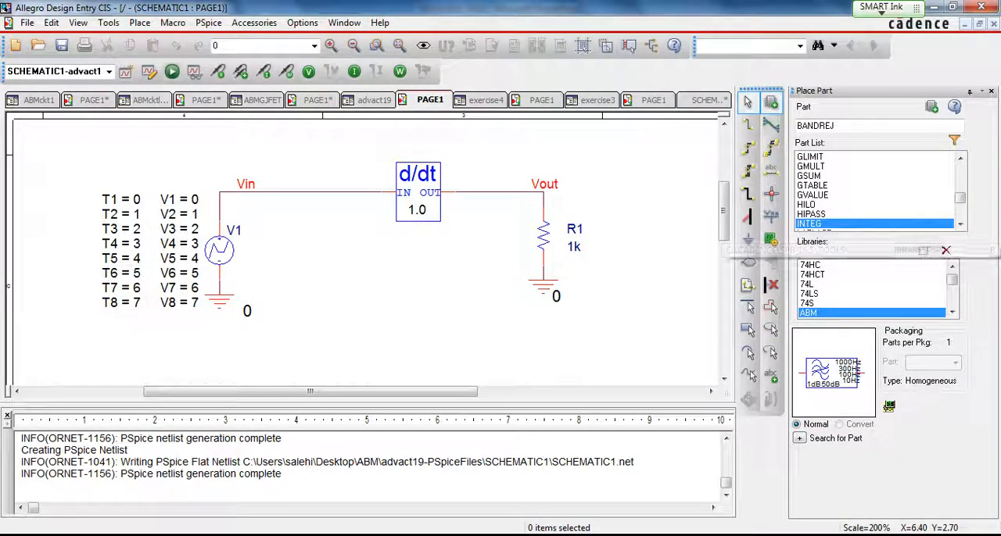
pyautogui.click(960, 225)
pyautogui.click(960, 225)
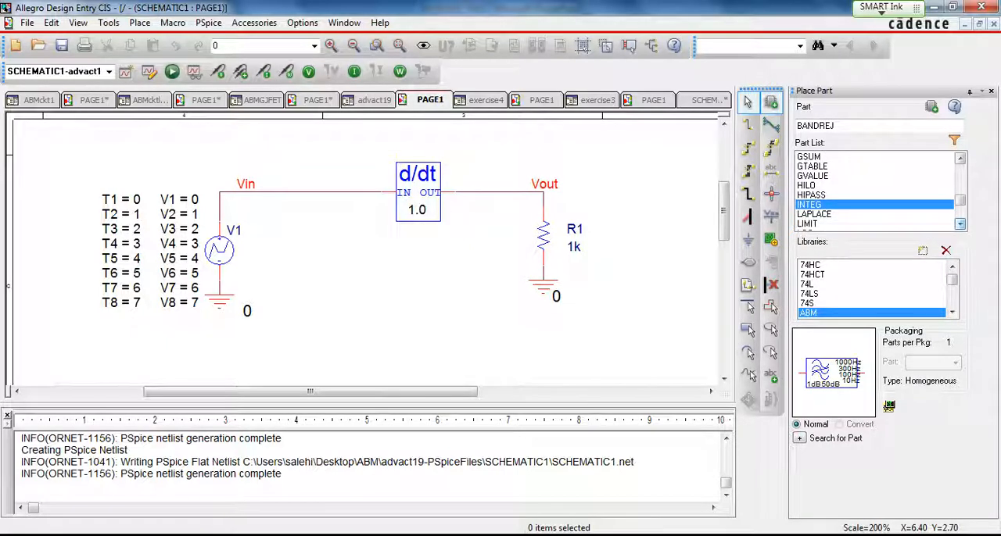
pyautogui.click(812, 205)
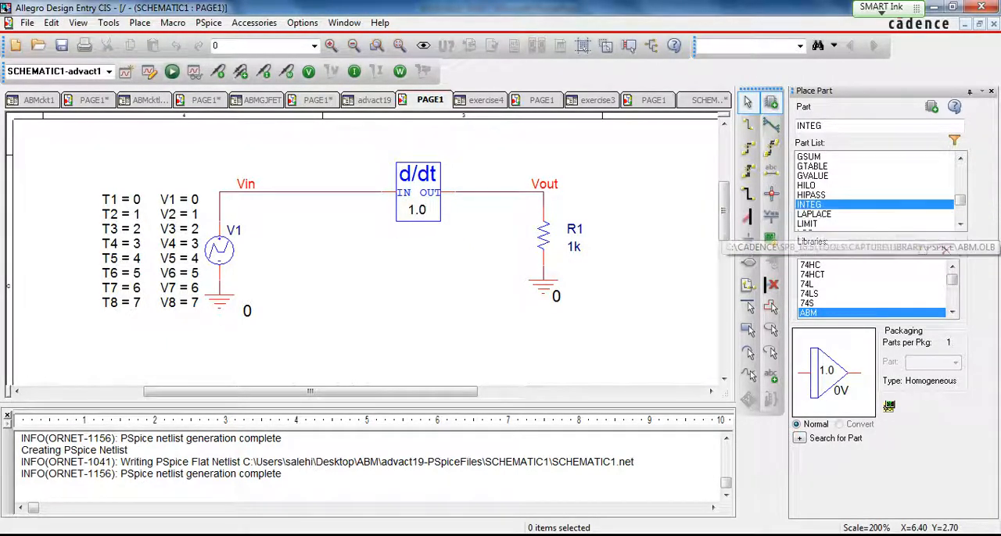
# - Open the exercise3 schematic page containing the integrator circuit with pulse source V2 and load R2
pyautogui.click(542, 100)
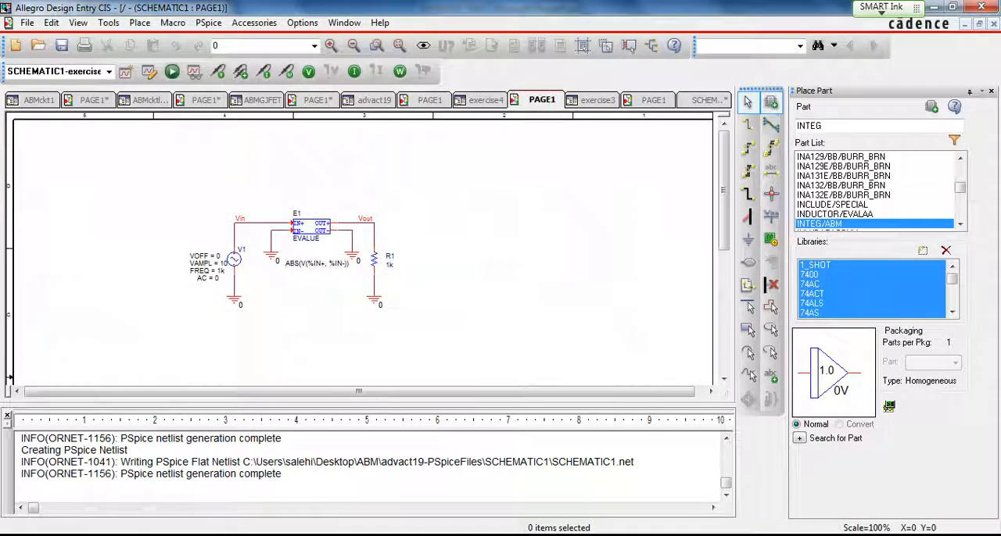
pyautogui.click(653, 100)
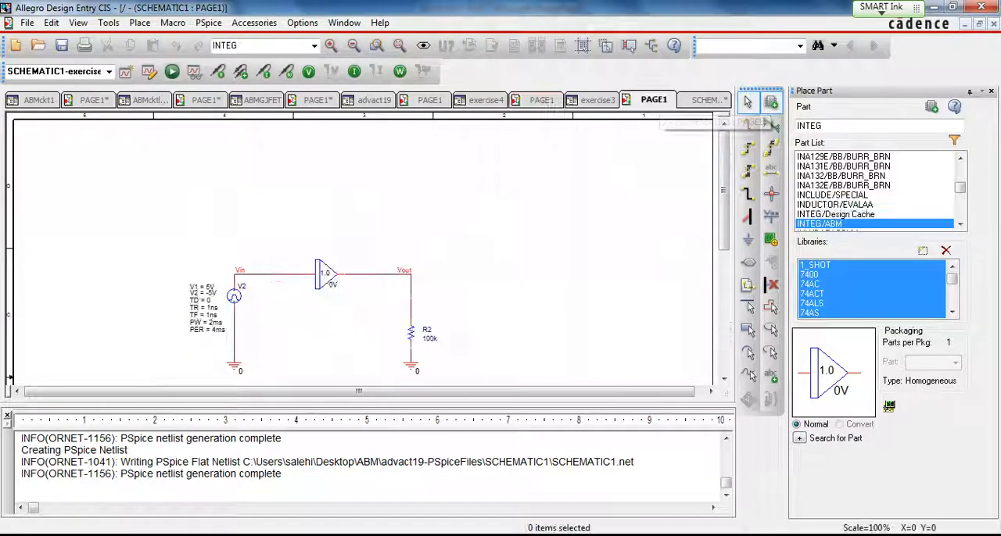
pyautogui.scroll(-3, 360, 250)
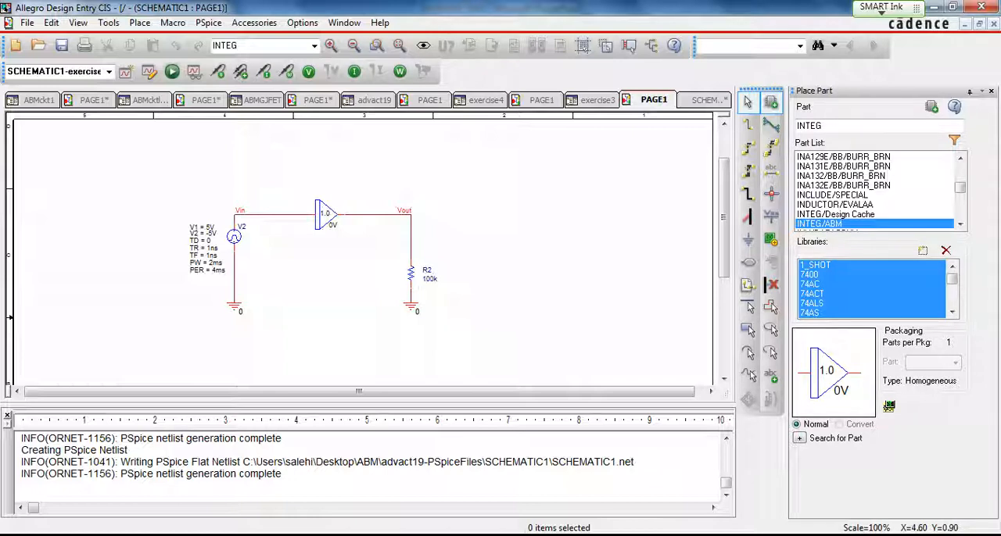
pyautogui.click(332, 46)
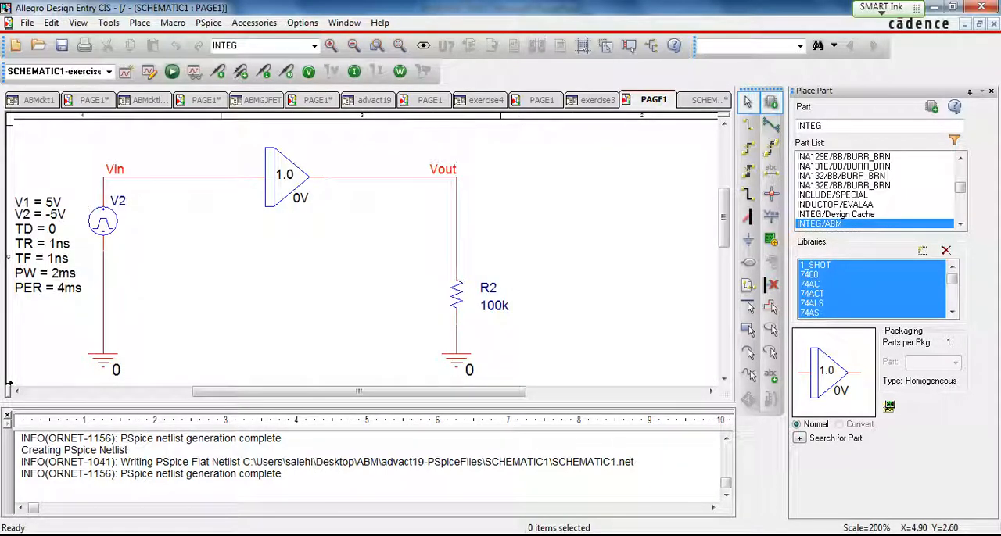
# - Review the display properties of the integrator's GAIN value in the schematic and accept them
pyautogui.moveTo(338, 392); pyautogui.dragTo(289, 391)
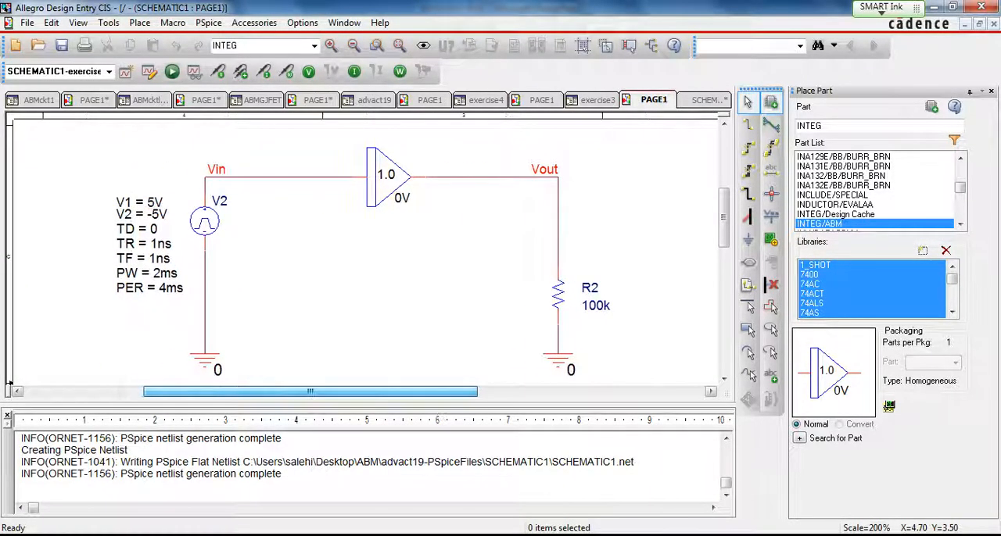
pyautogui.doubleClick(386, 173)
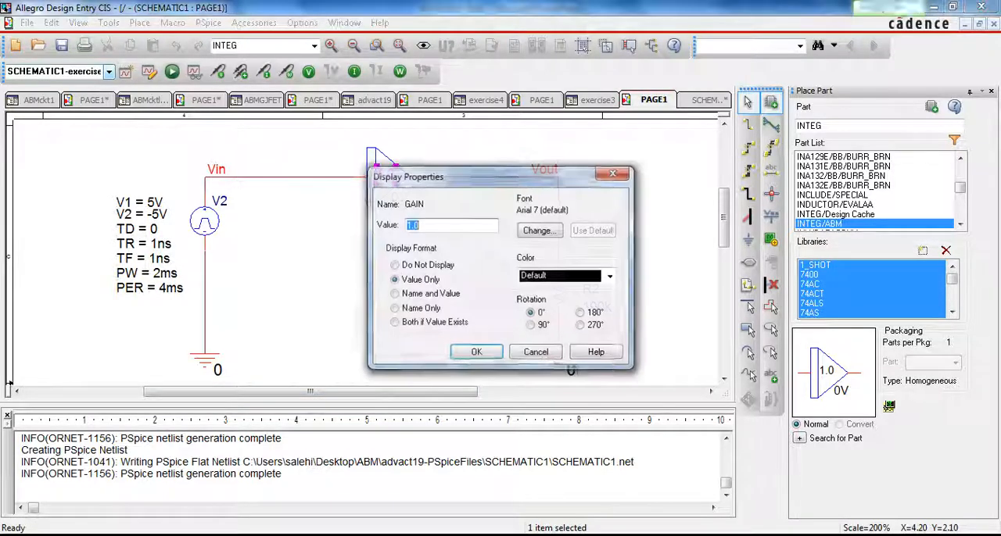
pyautogui.click(476, 353)
# - Run the exercise3 simulation and plot the input voltage trace V(Vin)
pyautogui.click(172, 72)
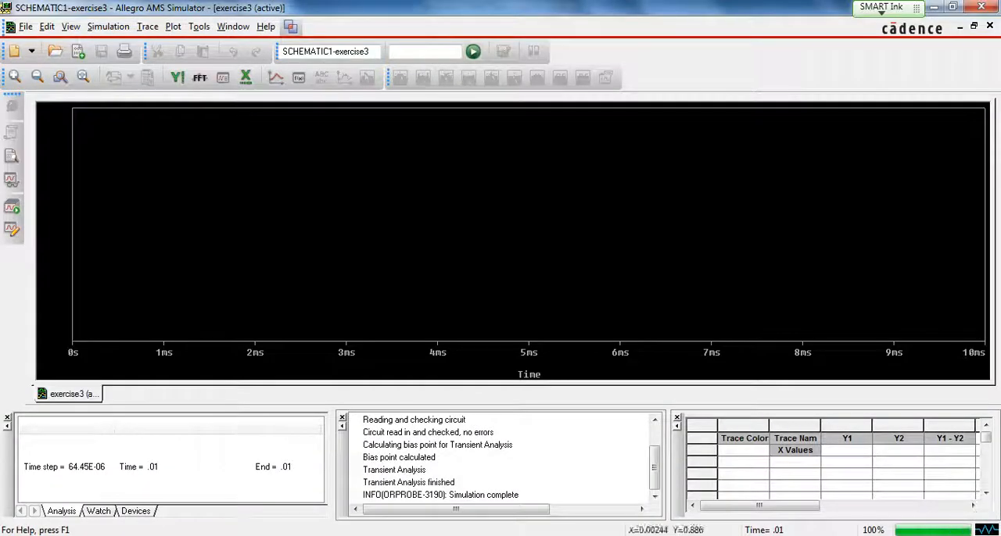
pyautogui.click(275, 77)
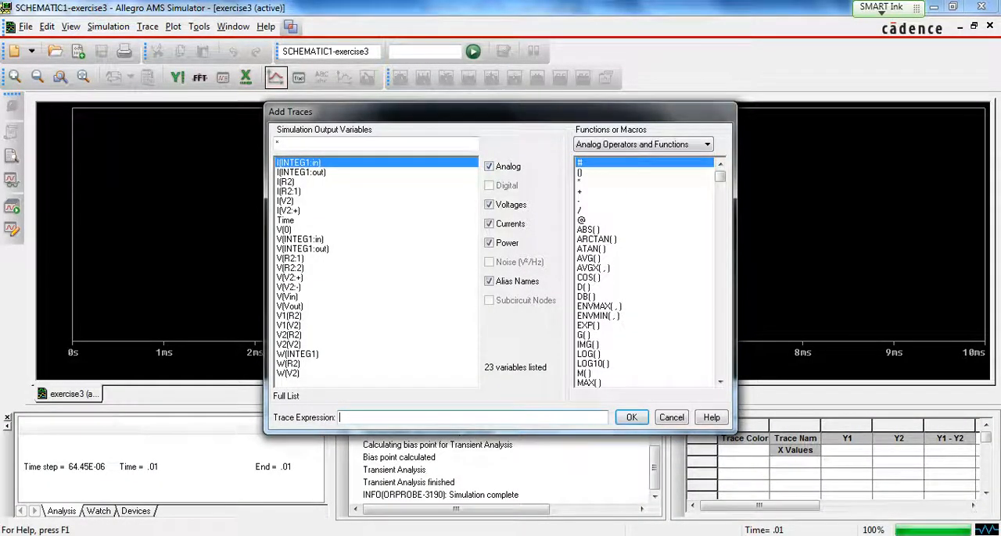
pyautogui.click(287, 297)
pyautogui.click(631, 417)
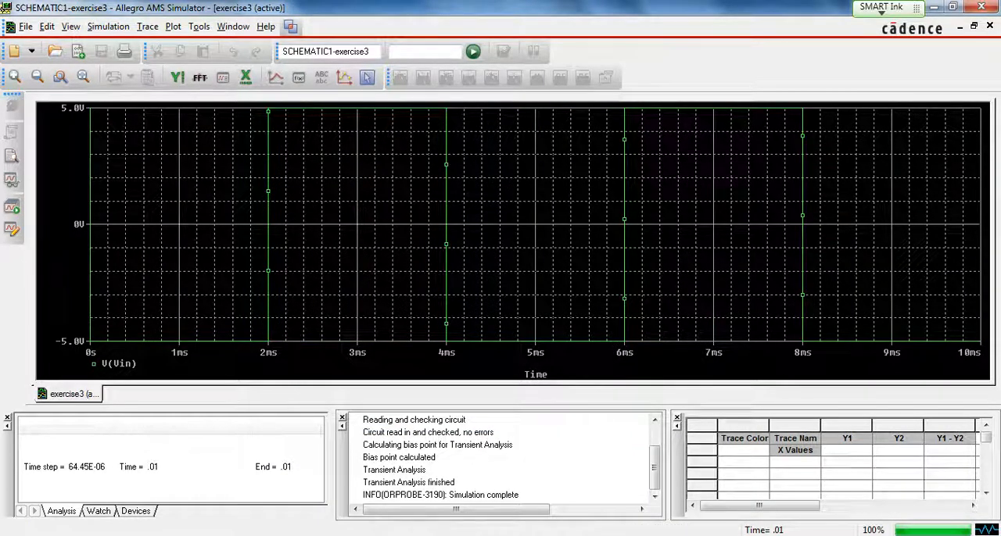
# - Add a second plot to the waveform window and show the output voltage trace V(Vout) in it
pyautogui.click(173, 26)
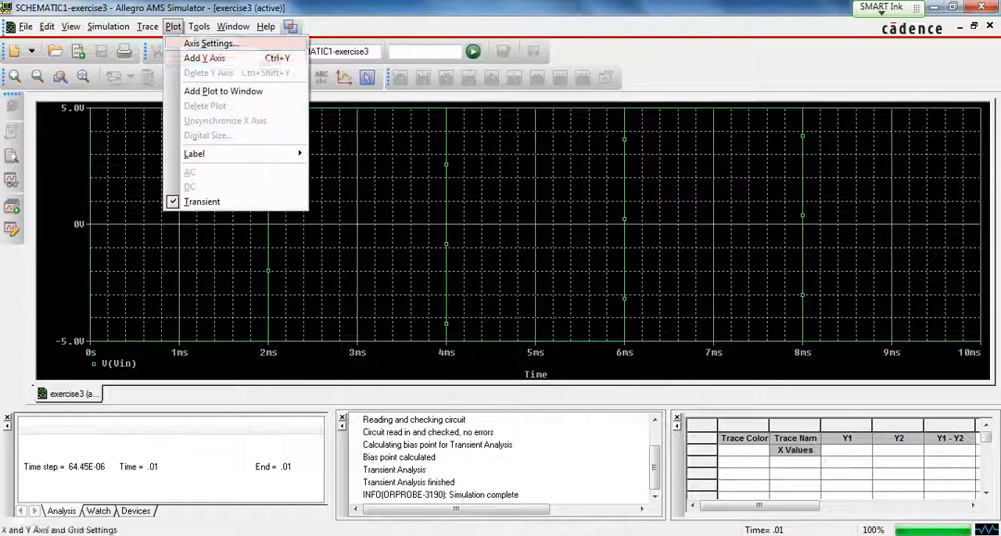
pyautogui.click(215, 91)
pyautogui.click(298, 77)
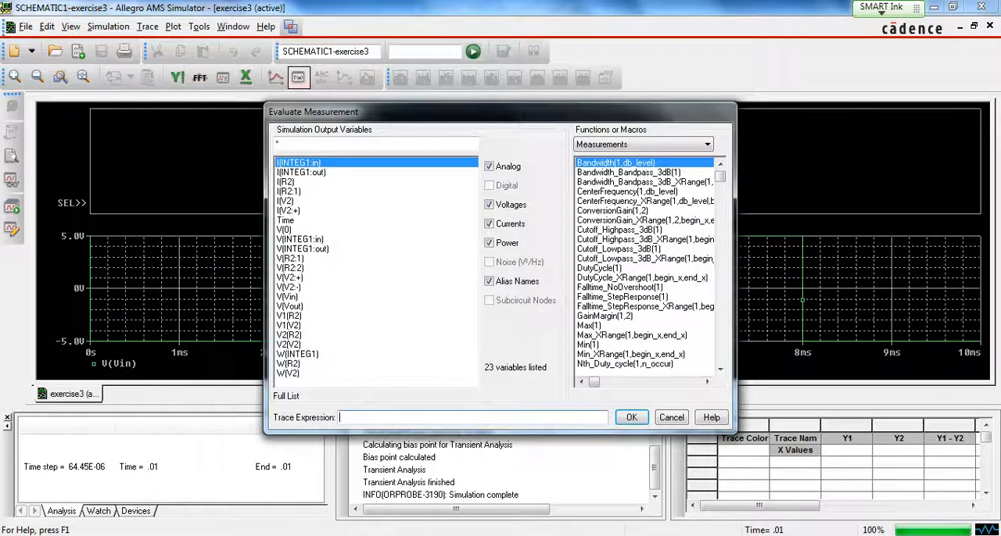
pyautogui.click(687, 435)
pyautogui.click(275, 77)
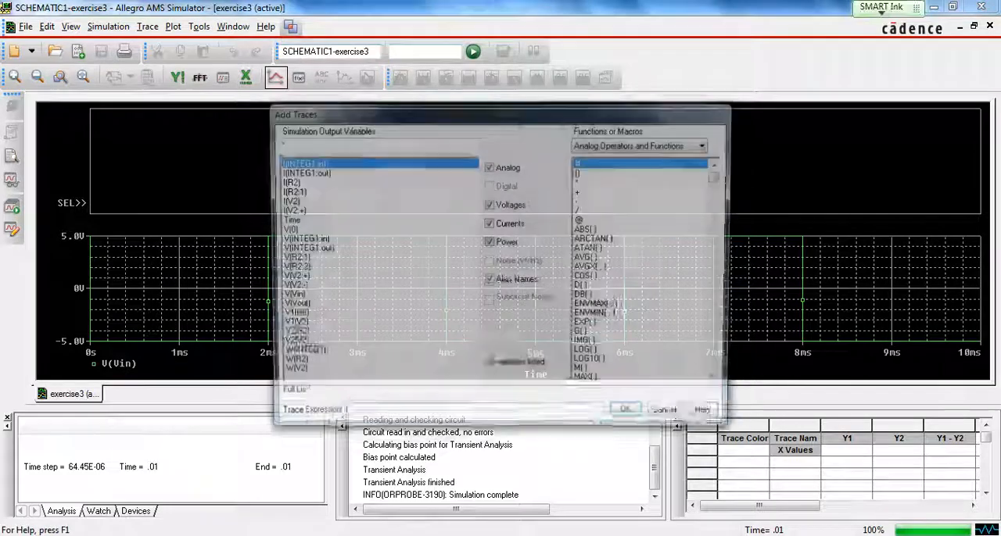
pyautogui.click(290, 306)
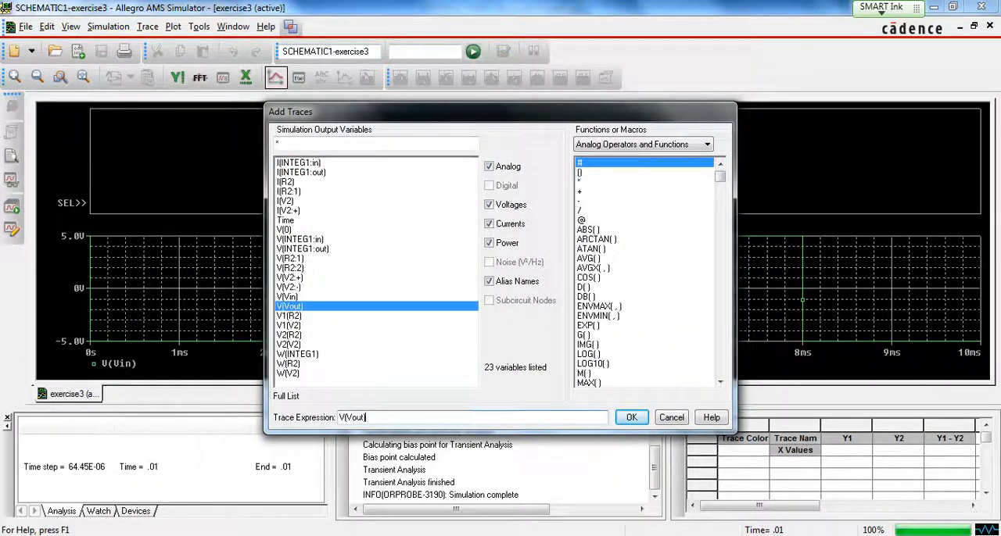
pyautogui.press('Return')
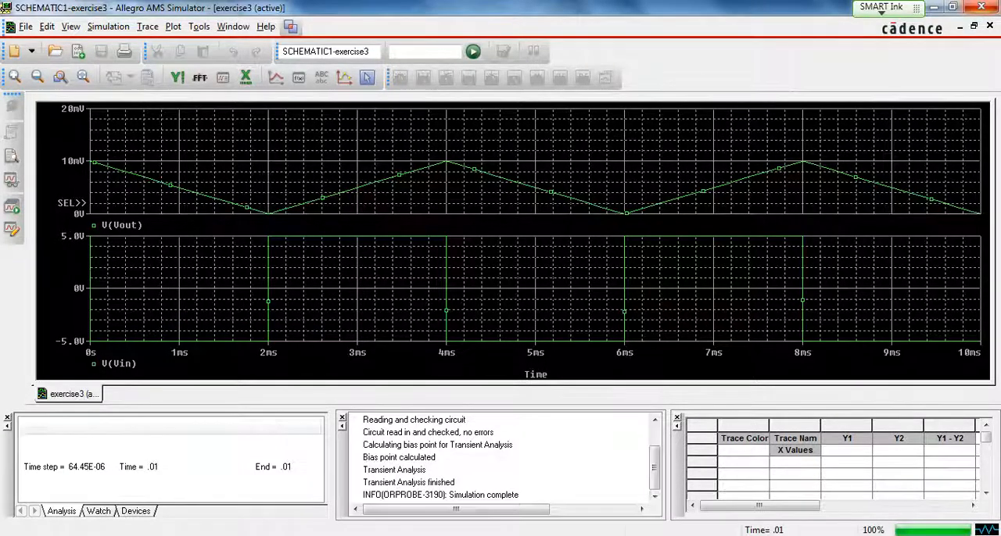
# - Switch to PowerPoint and present the slides from ABM of Integrator on to ABM of Rectifier
pyautogui.hotkey('alt', 'Tab')
pyautogui.moveTo(417, 391); pyautogui.dragTo(442, 391)
pyautogui.moveTo(724, 218)
pyautogui.mouseDown()
pyautogui.moveTo(723, 199)
pyautogui.moveTo(723, 232)
pyautogui.moveTo(723, 222)
pyautogui.mouseUp()
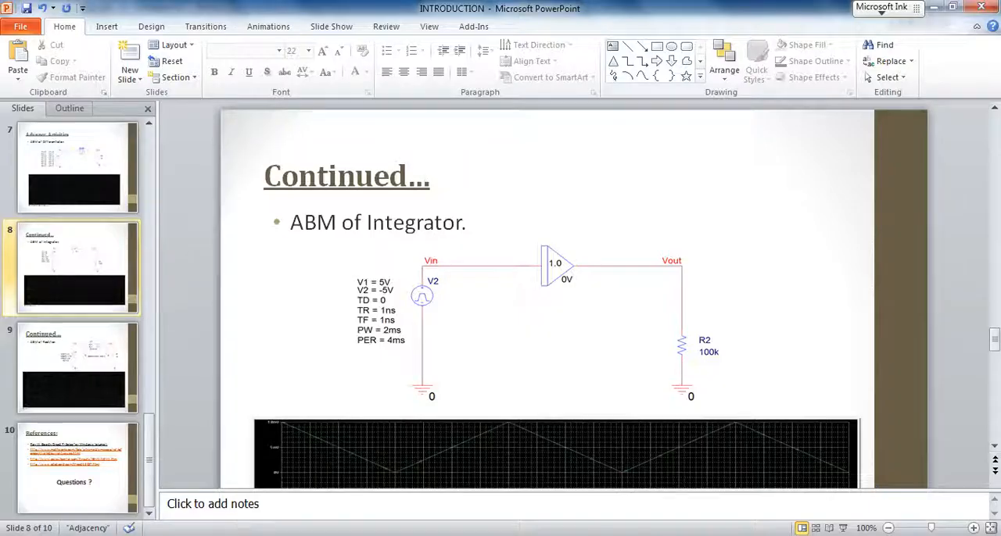
pyautogui.hotkey('shift', 'F5')
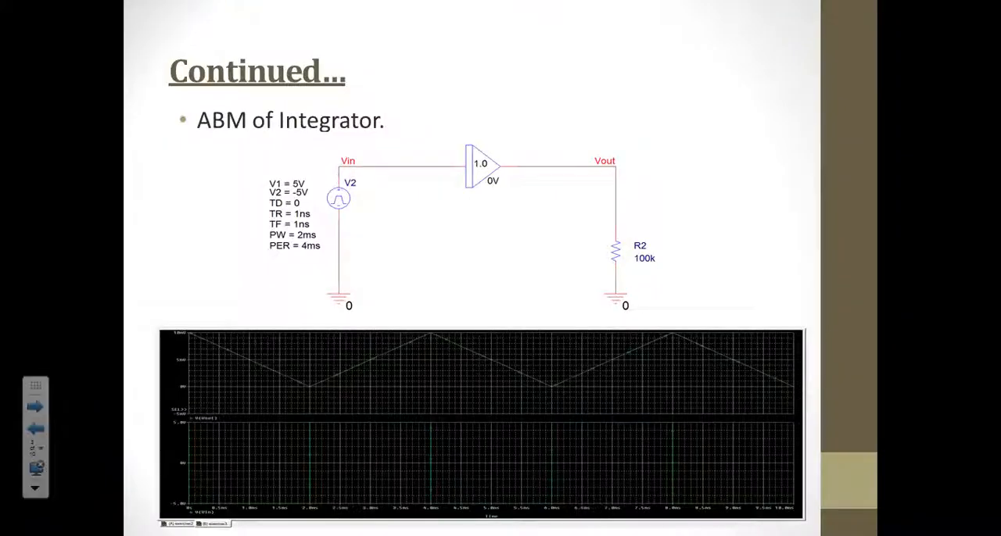
pyautogui.press('Right')
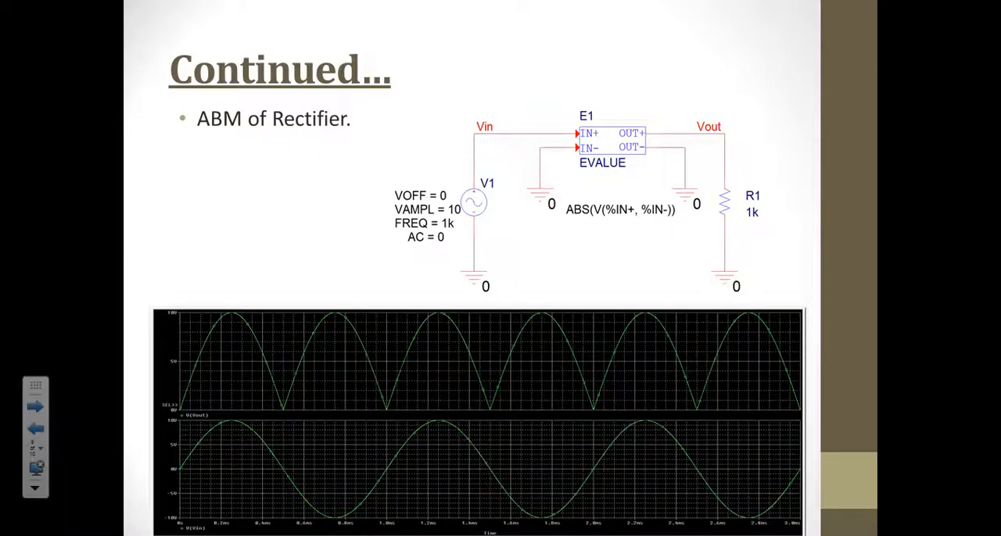